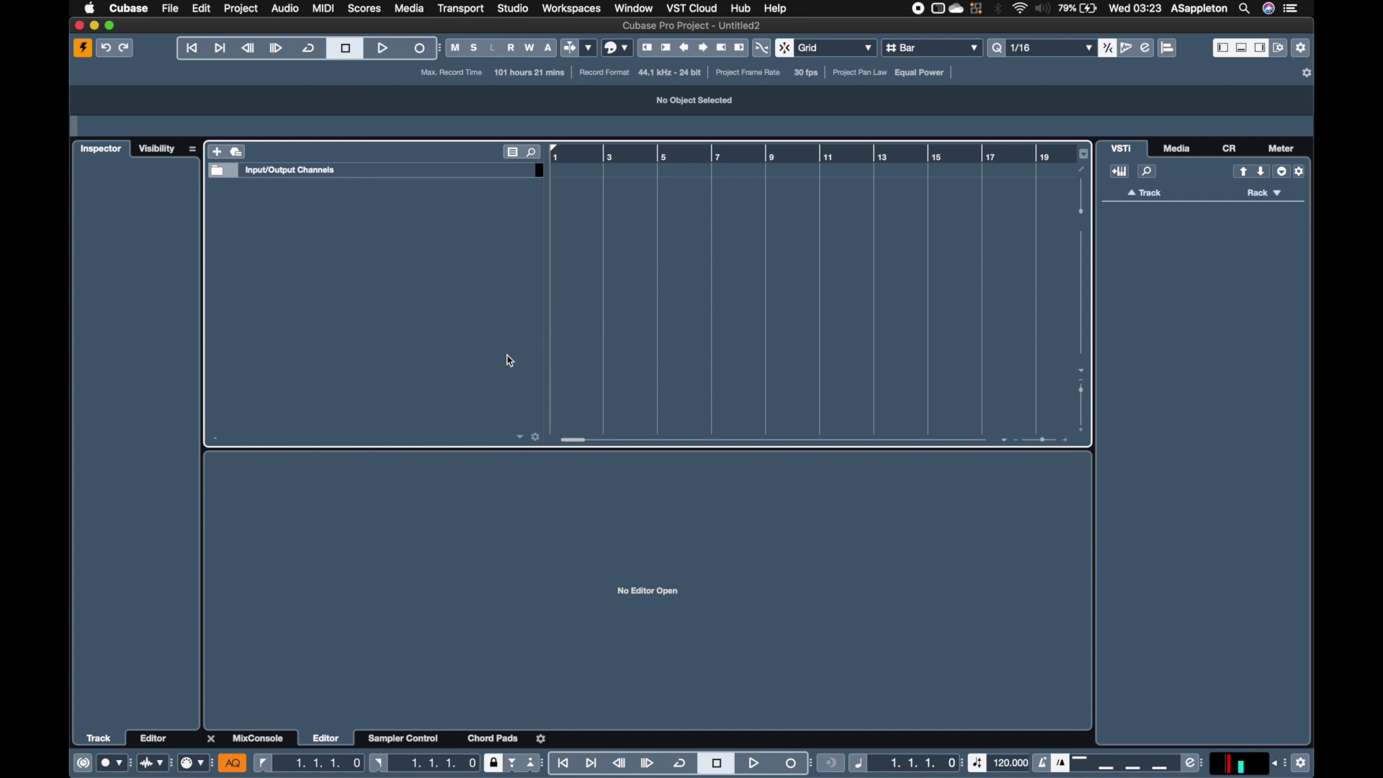
Add VST Connect to the project via VST Cloud > VST Connect PRO > Create VST Connect
left_click(692, 9)
mouse_move(711, 33)
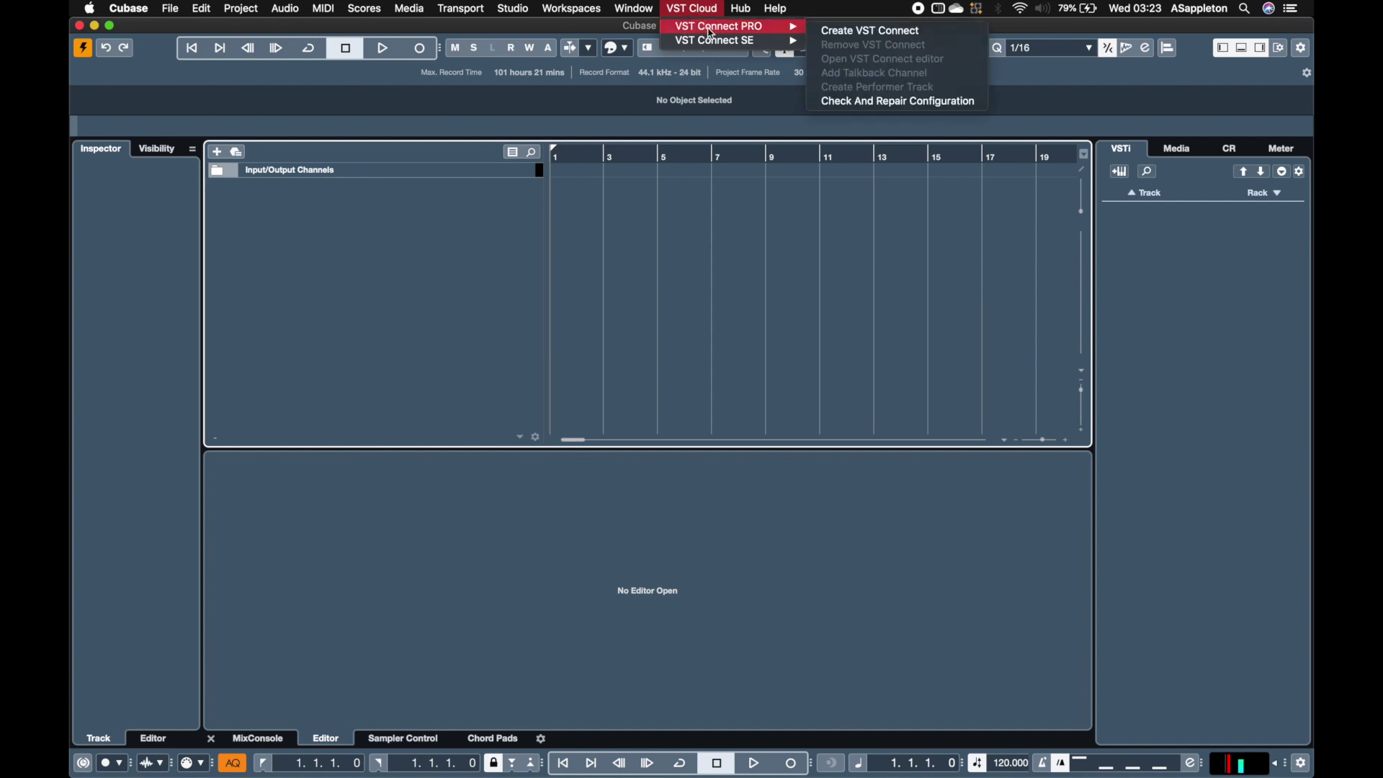
left_click(842, 32)
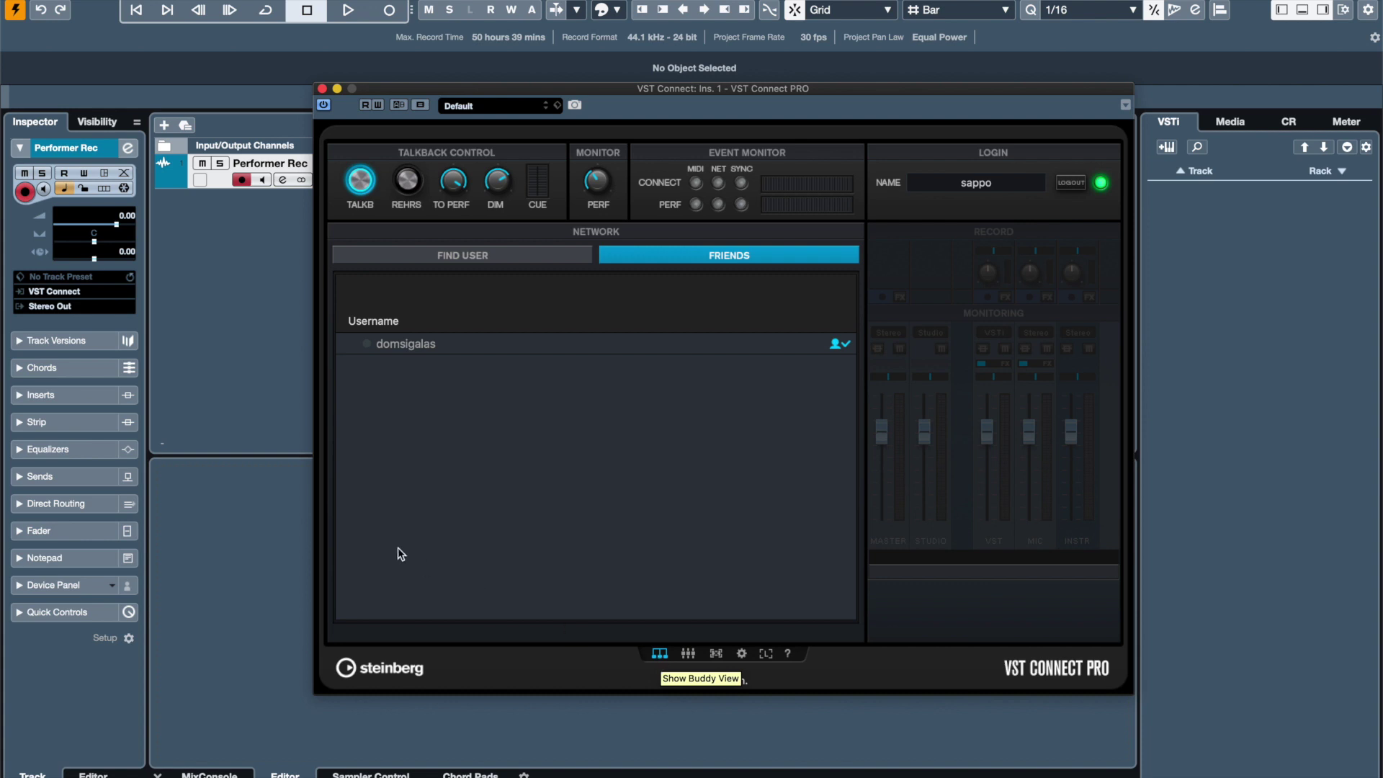
Check the Find User and Friends tabs, then close the VST Connect Pro window
left_click(514, 258)
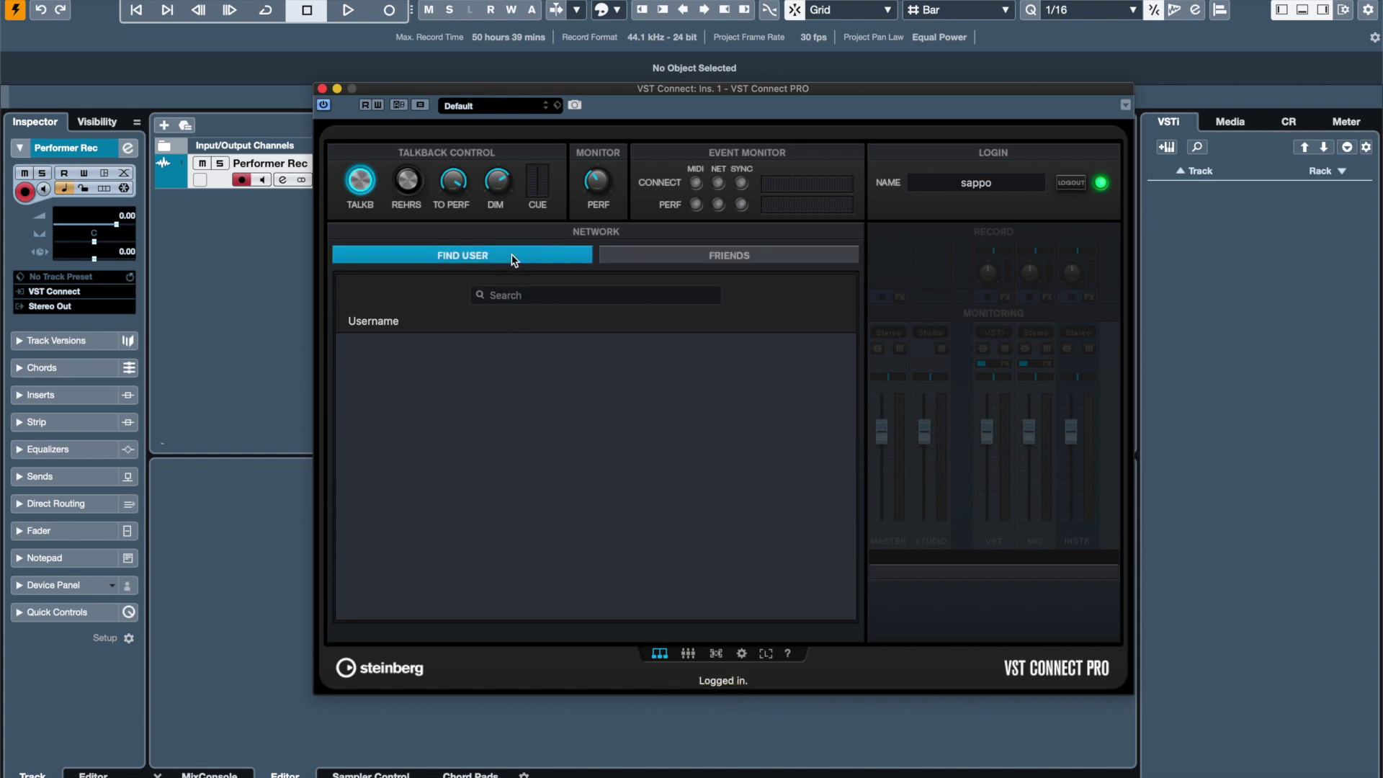
left_click(687, 262)
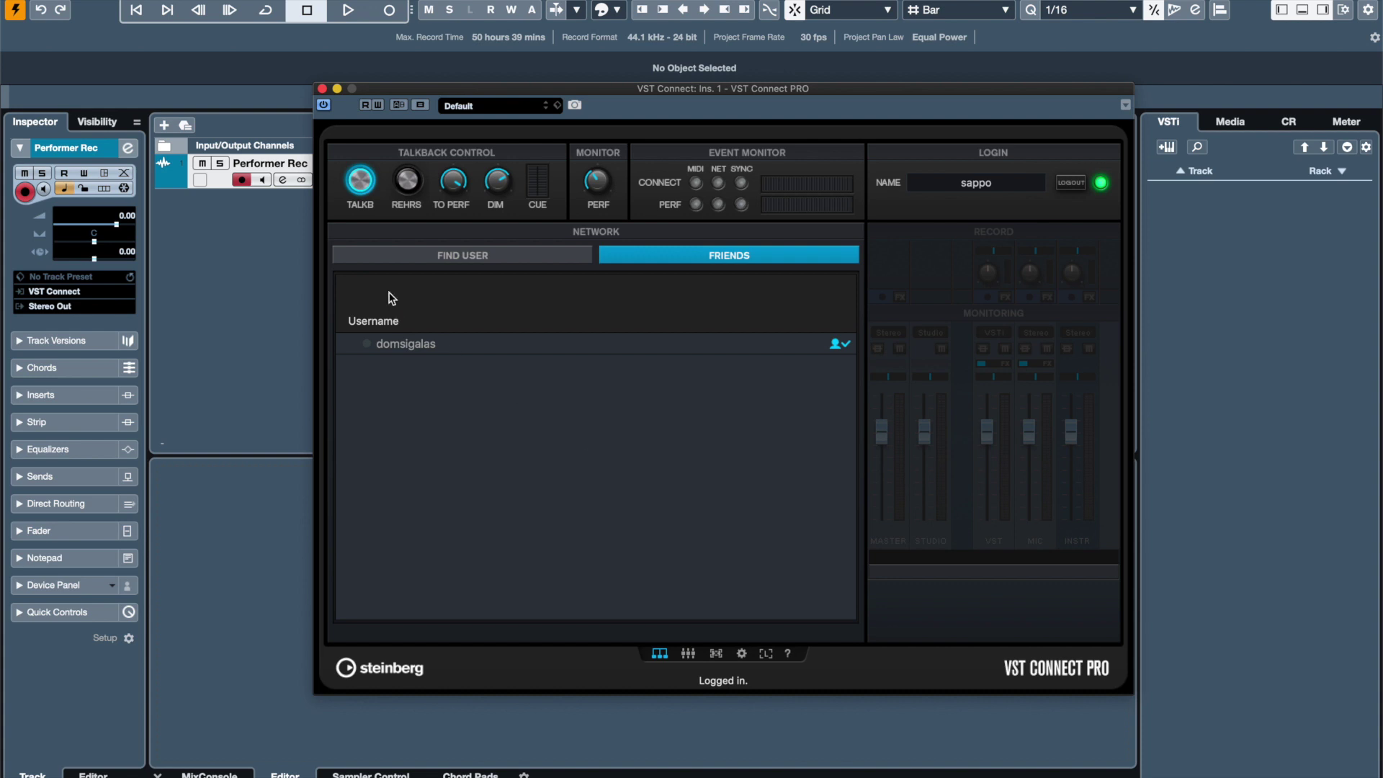
left_click(323, 89)
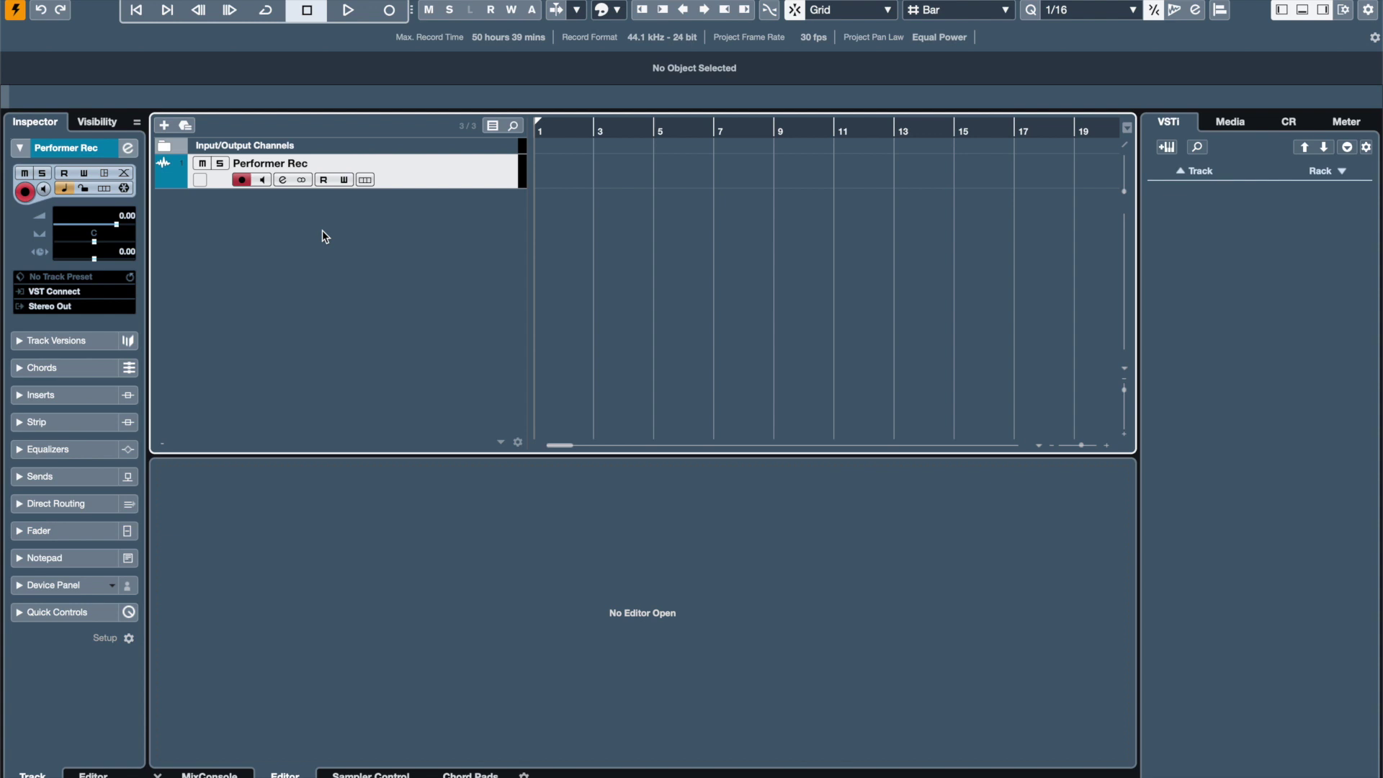
left_click(497, 1)
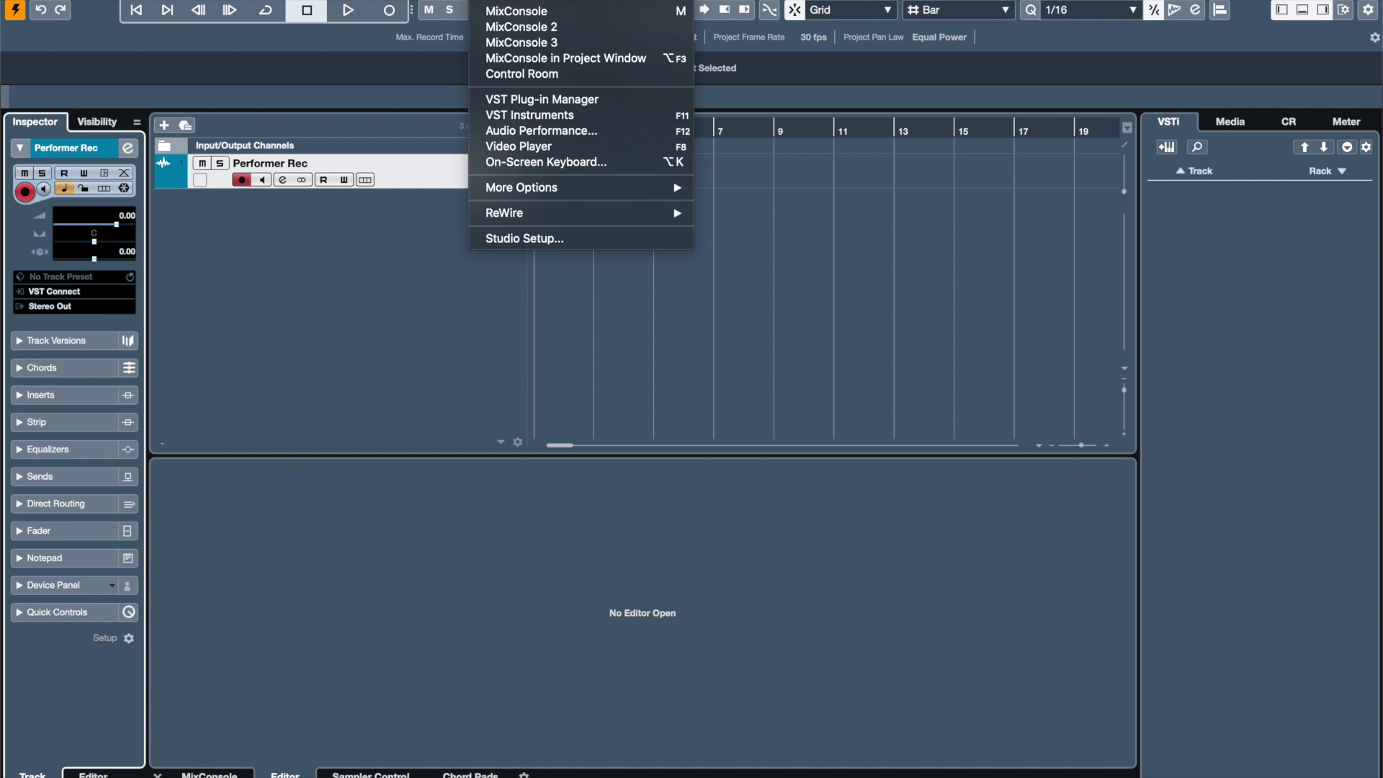
key("F4")
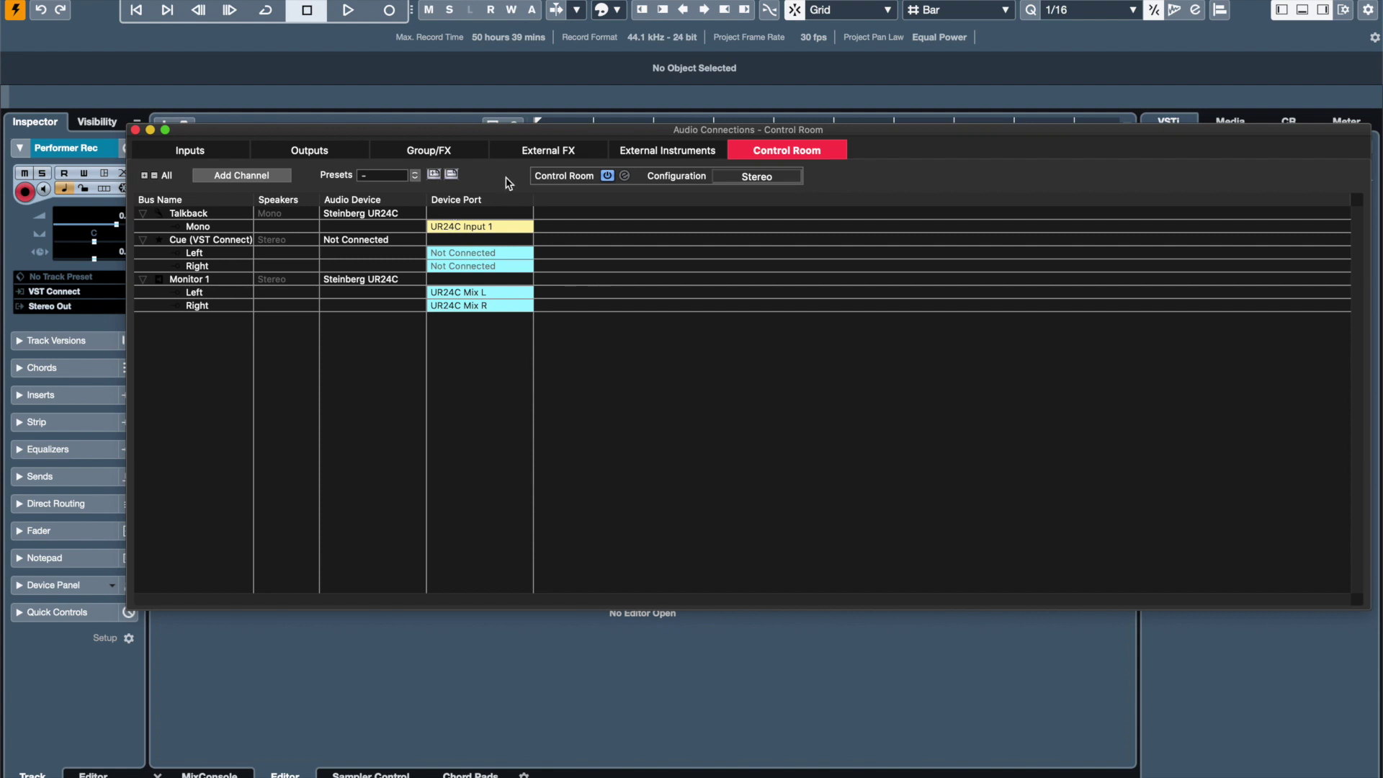
key("F4")
Show the Control Room panel and expand its Cue (VST Connect) section
left_click(1287, 122)
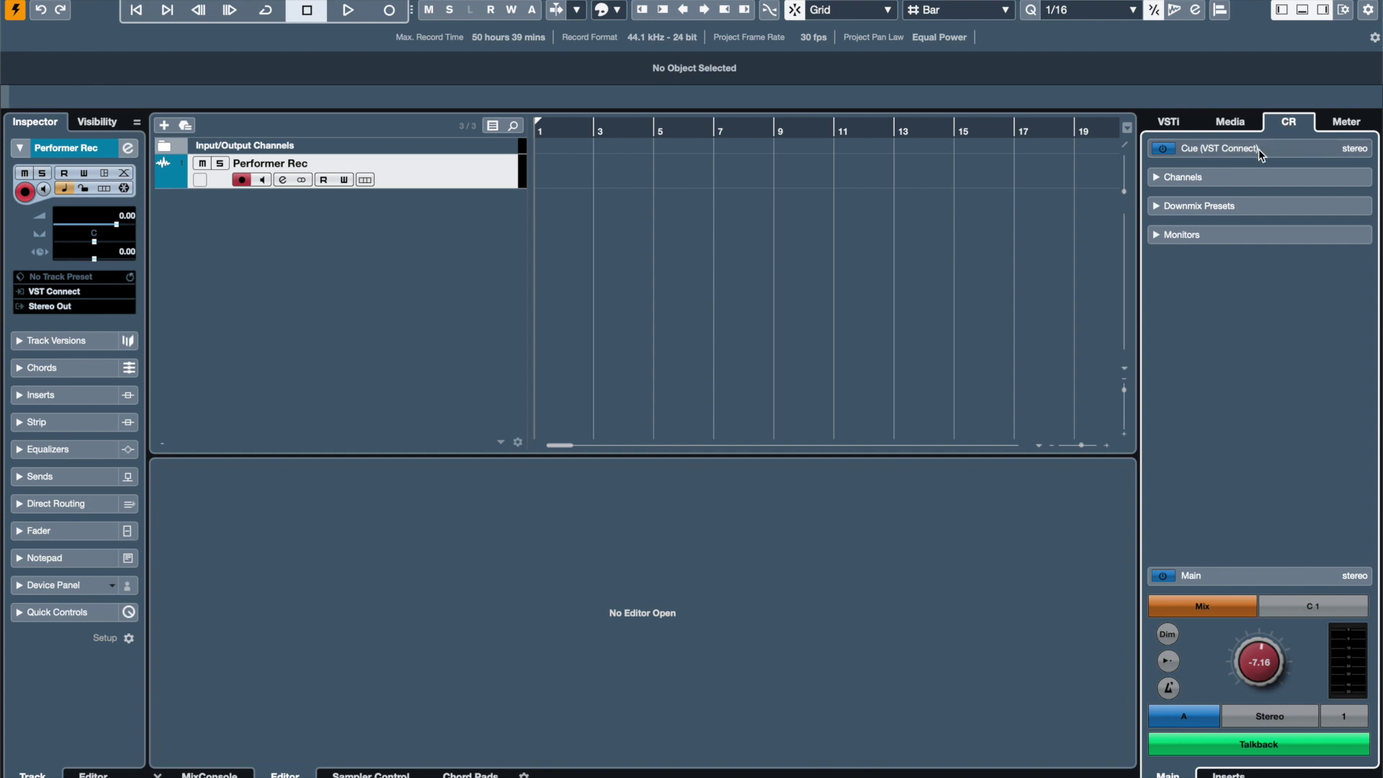
left_click(1259, 149)
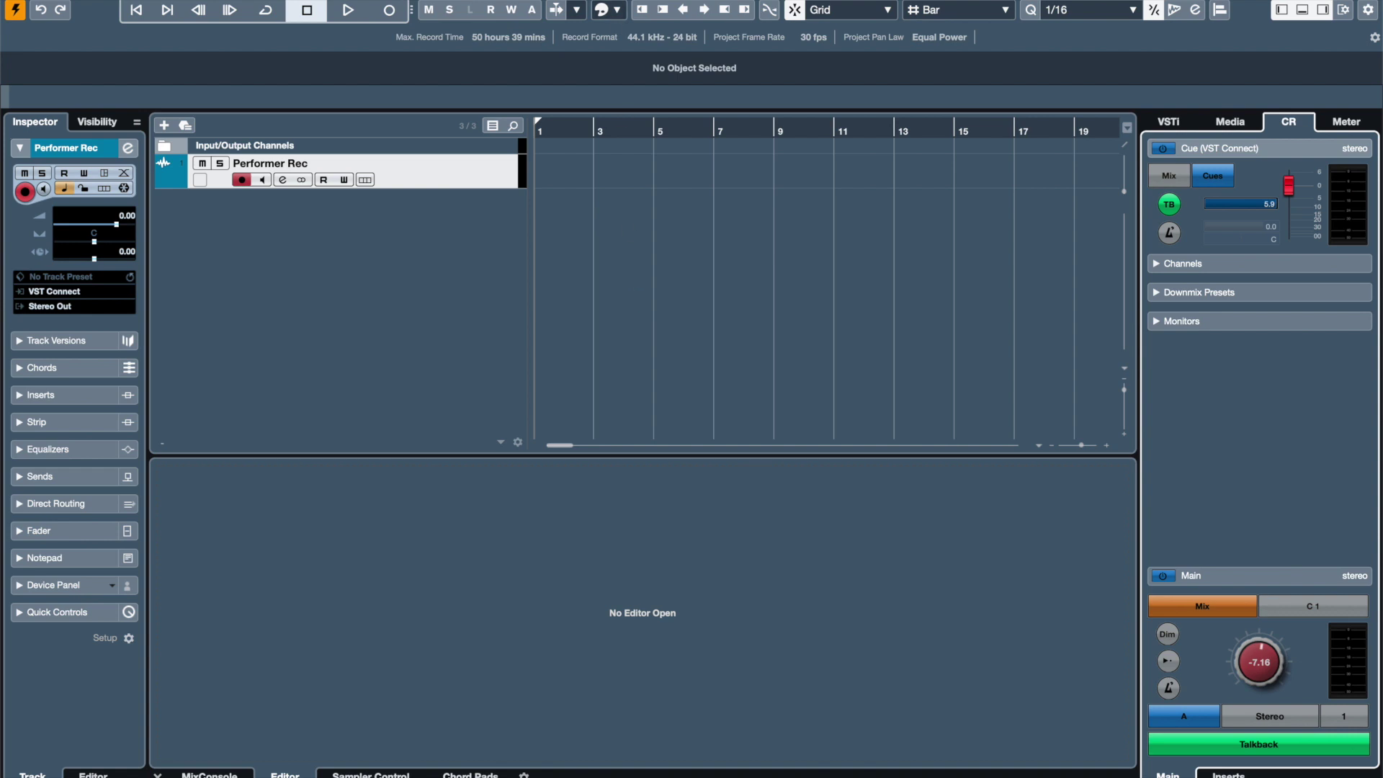
mouse_move(720, 3)
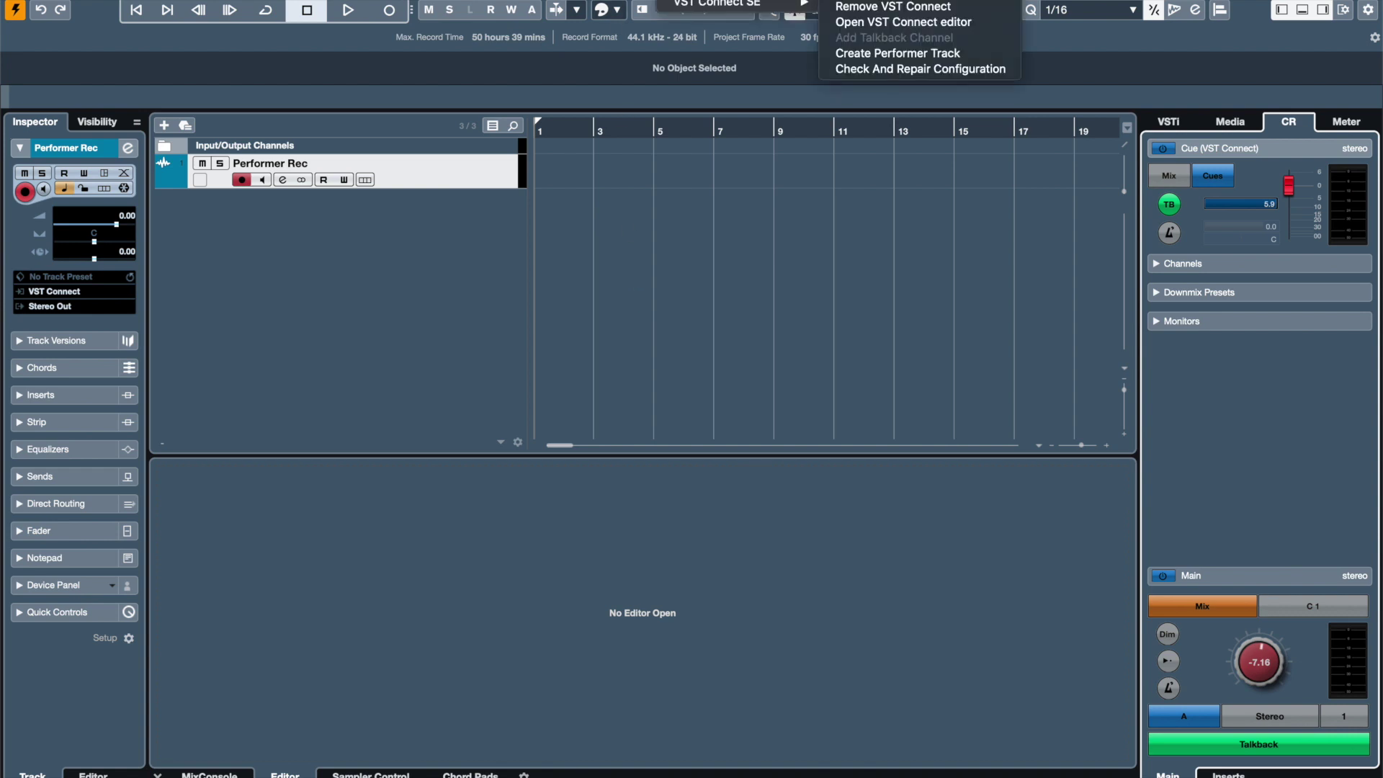
Reopen the VST Connect editor and switch it to the mixer view and back to the network page
left_click(873, 21)
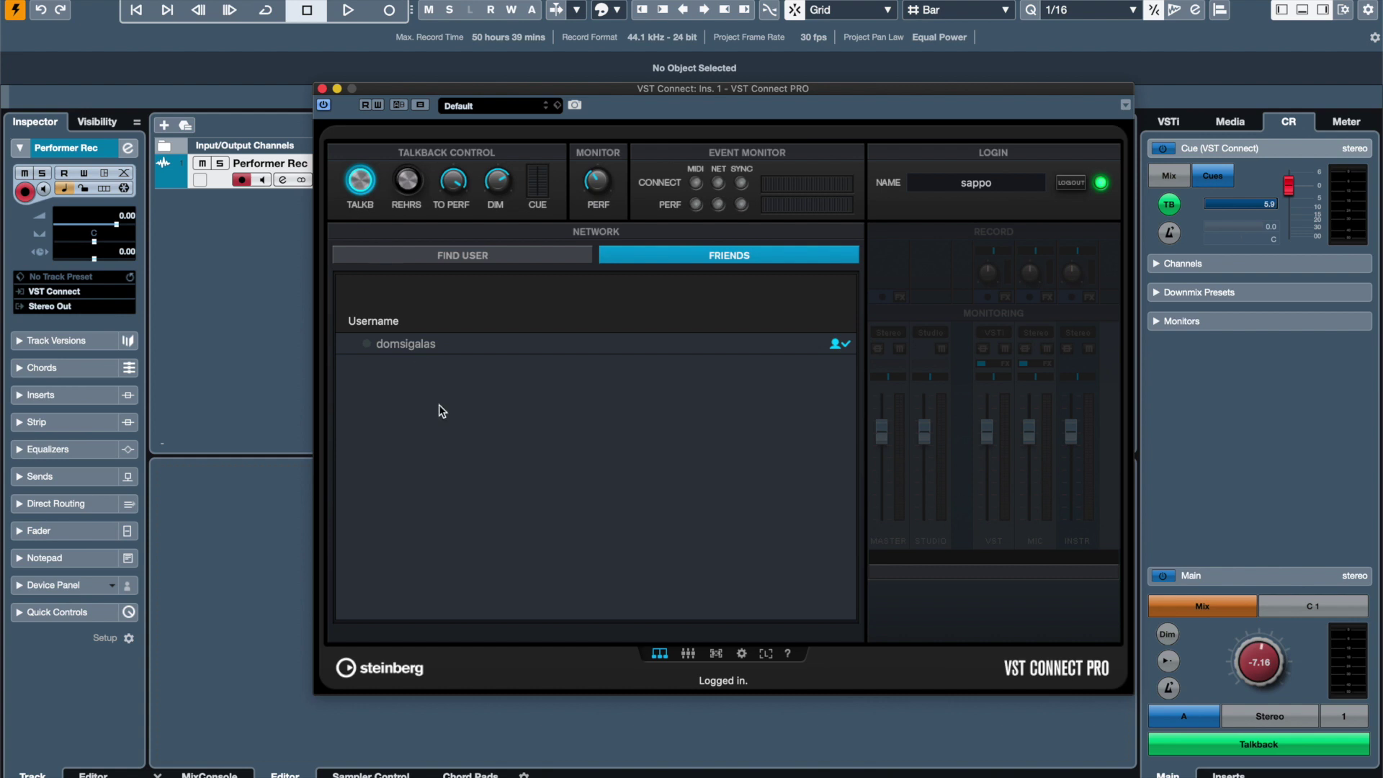
left_click(688, 655)
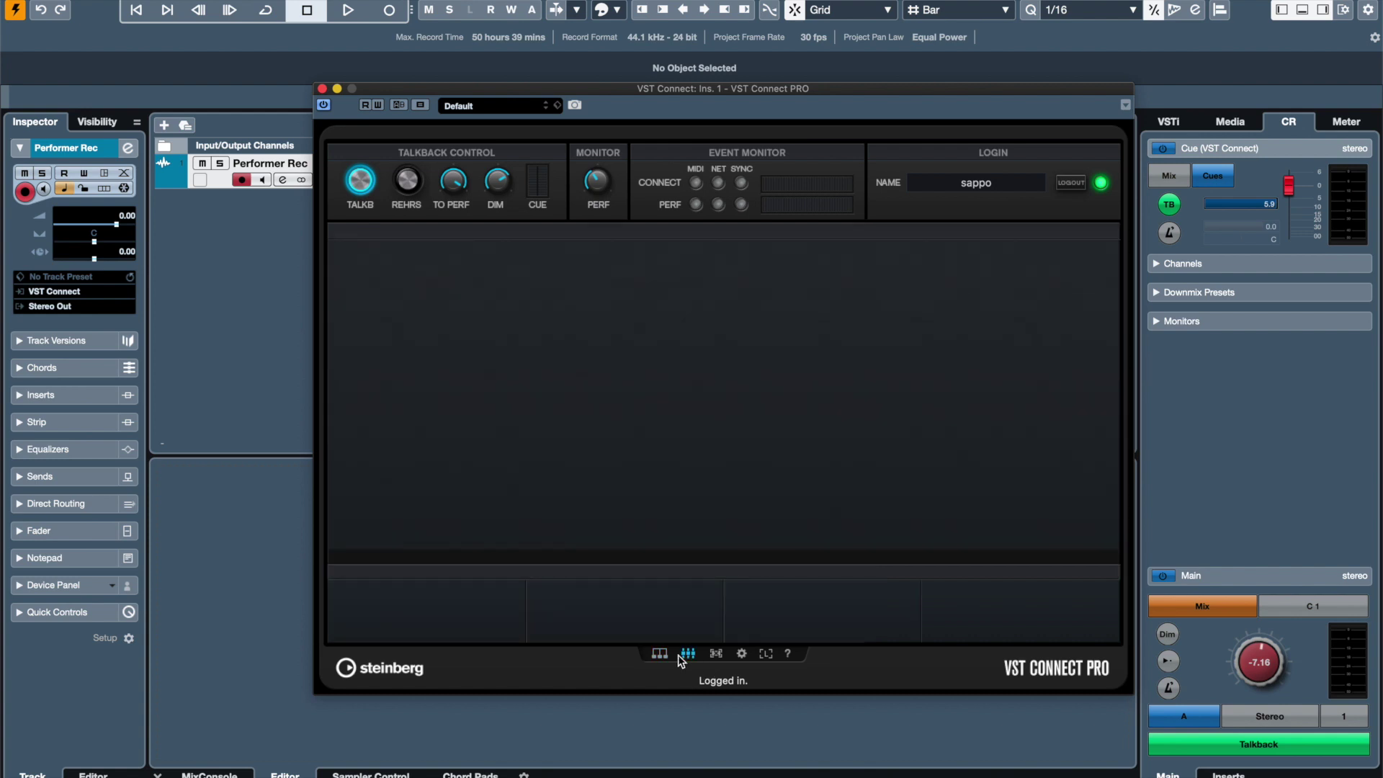
left_click(658, 654)
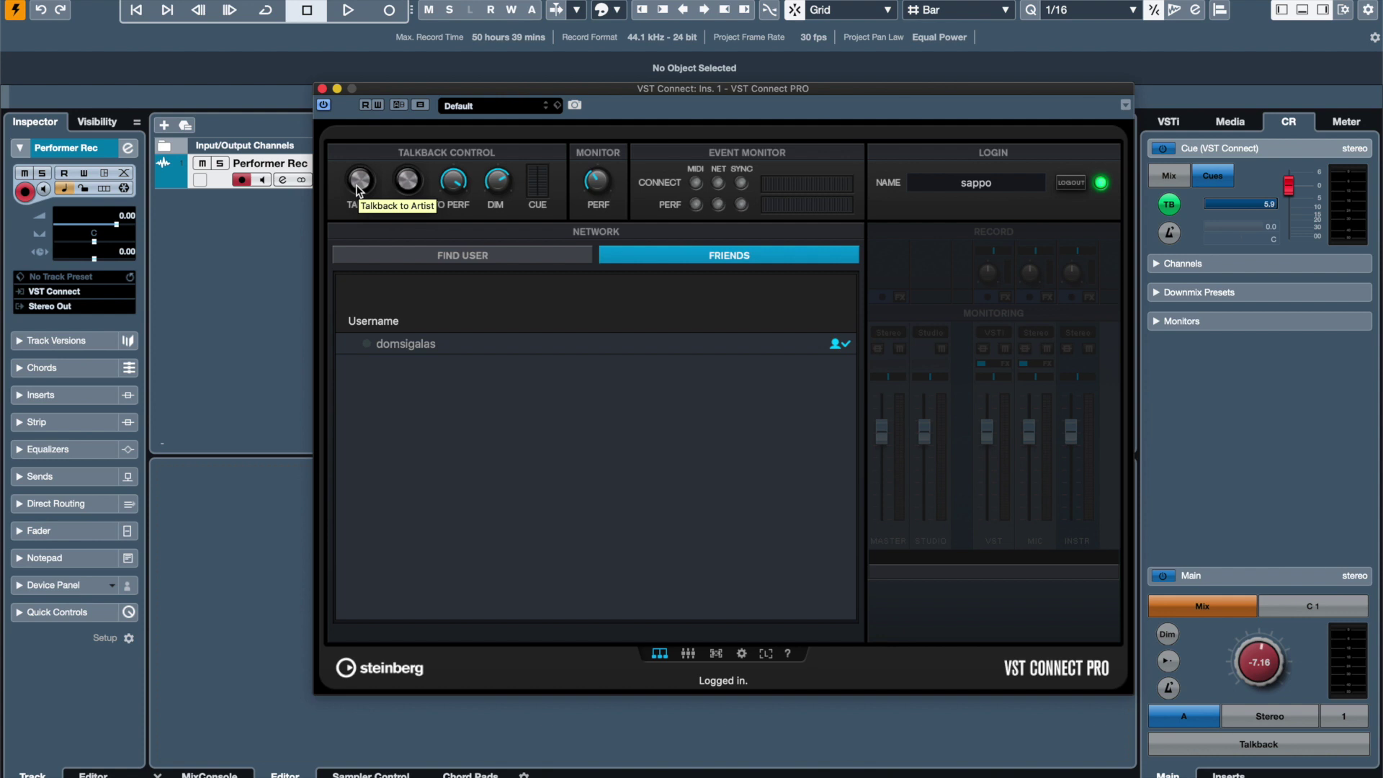
Turn talkback to the performer on, then off again, and shift the VST Connect window aside
left_click(358, 189)
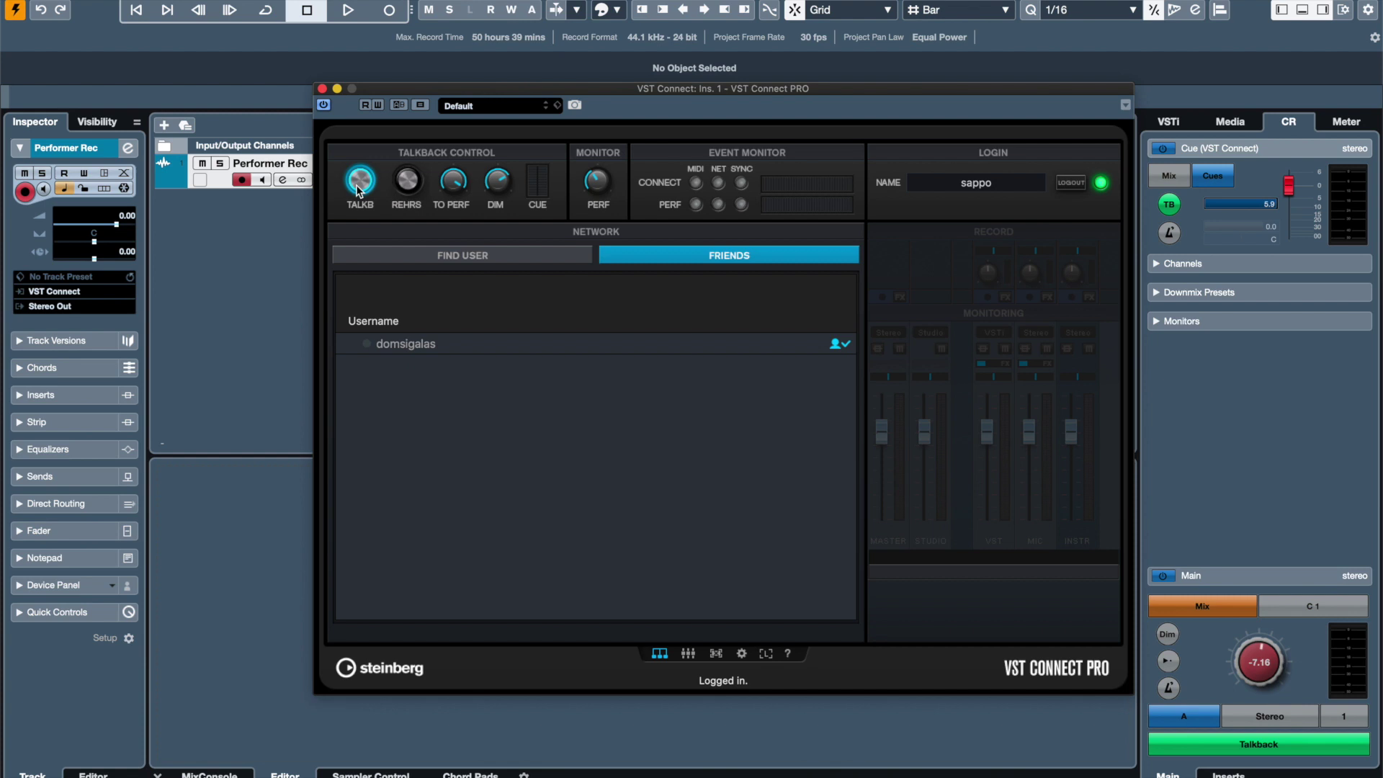
left_click(358, 190)
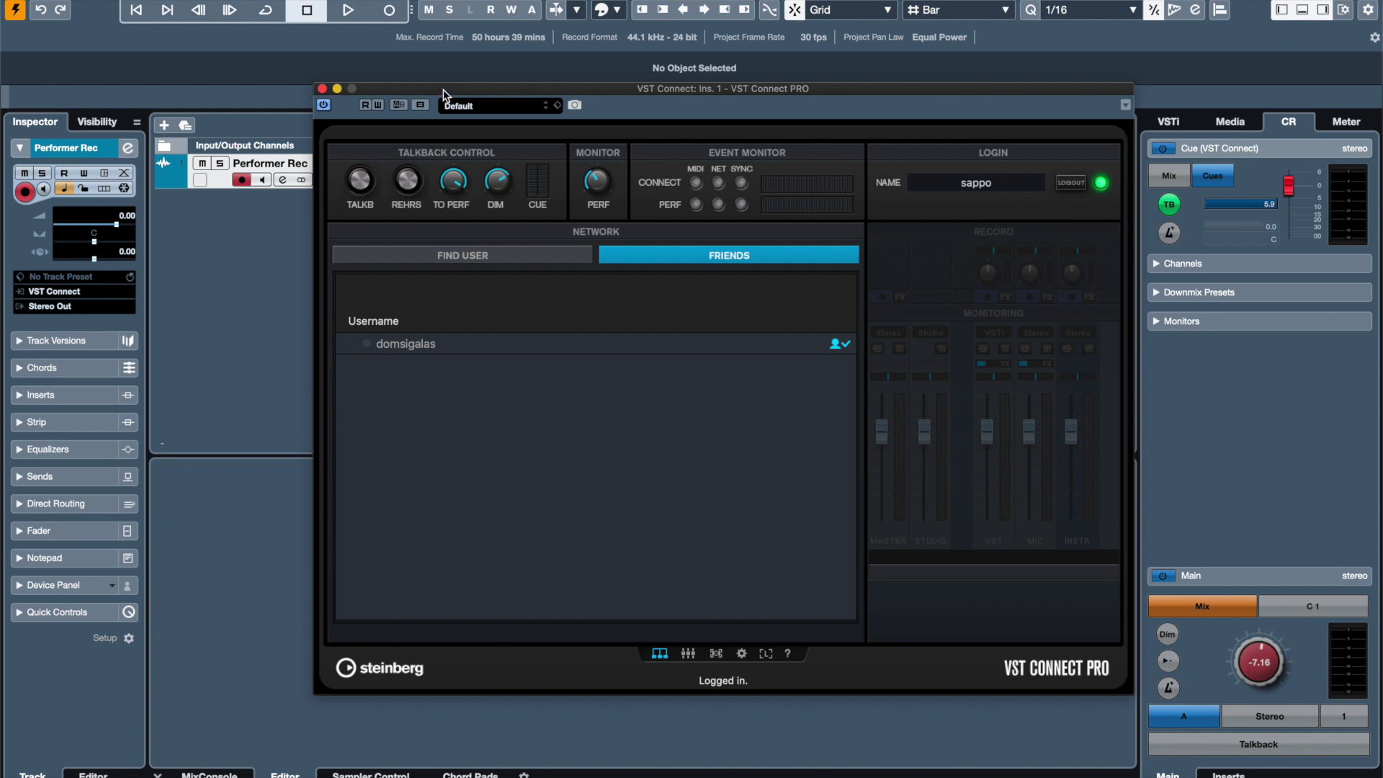
left_click_drag(446, 93, 617, 126)
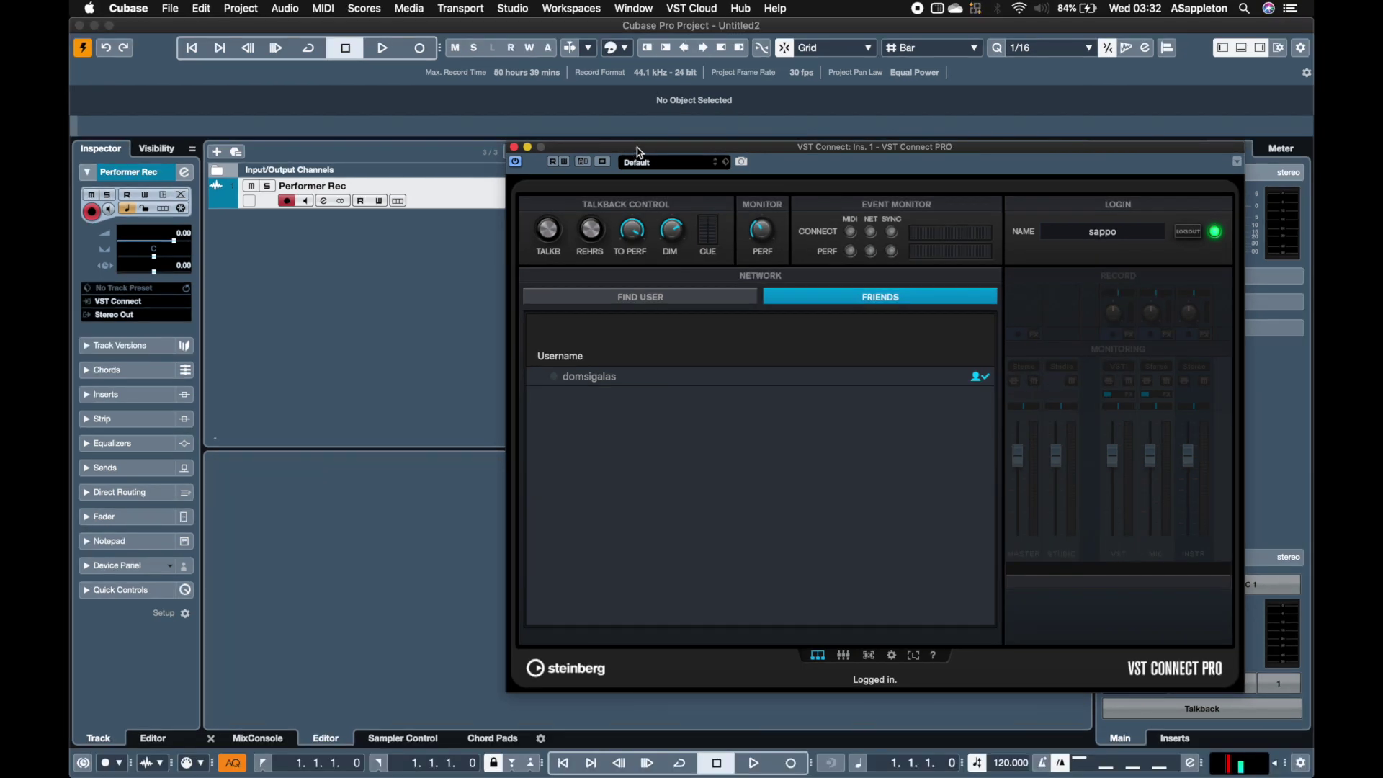
Close the VST Connect Pro editor and open the Performer Rec channel settings
left_click_drag(616, 126, 517, 151)
left_click(395, 146)
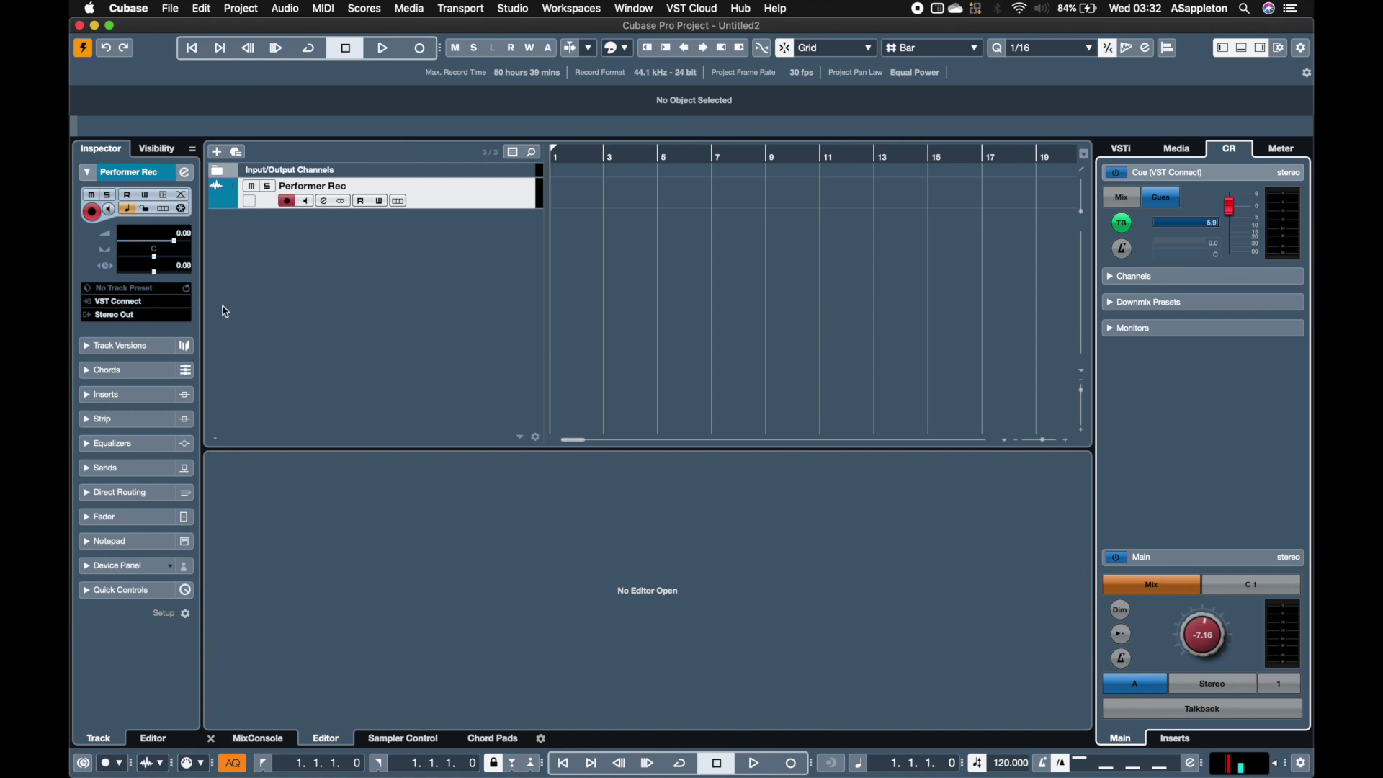
left_click(185, 173)
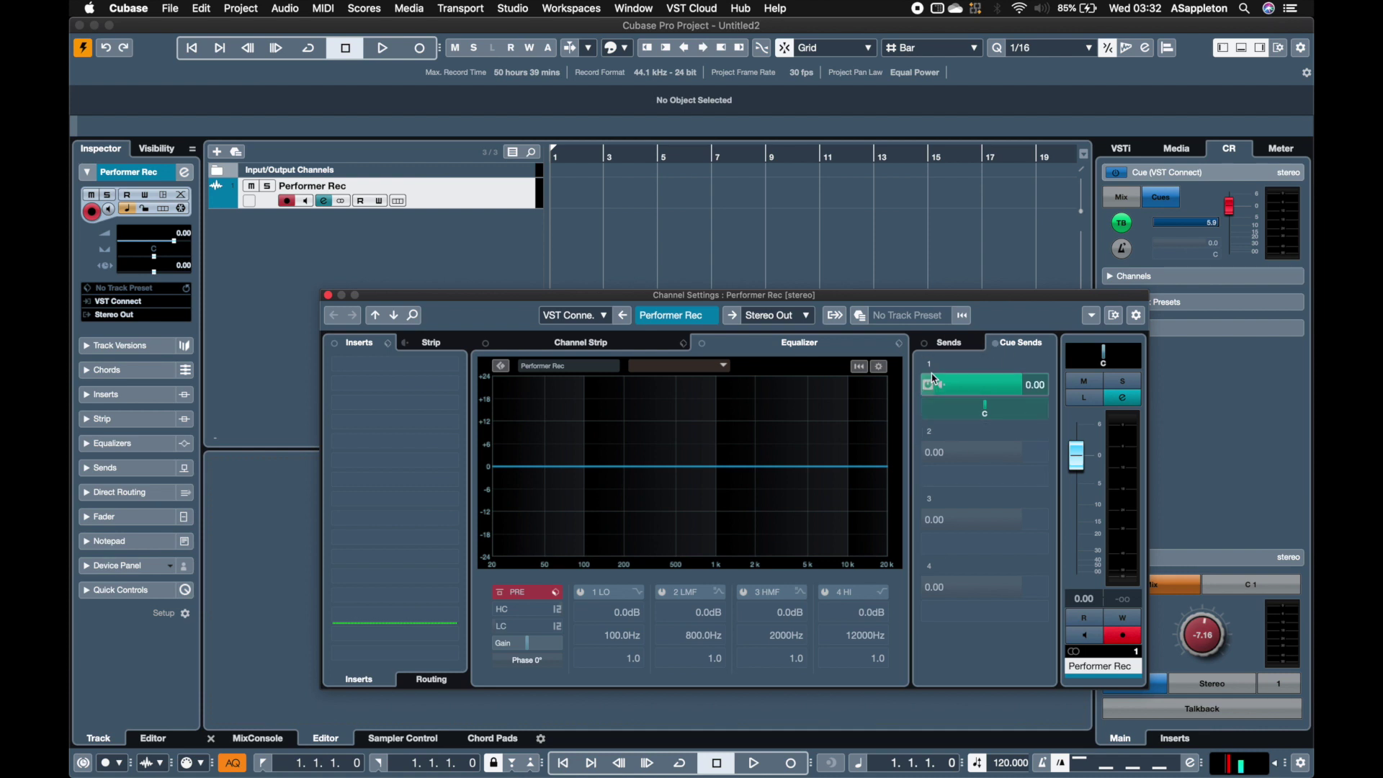
Close the channel settings and keep VST Connect as the Performer Rec input bus
left_click(327, 295)
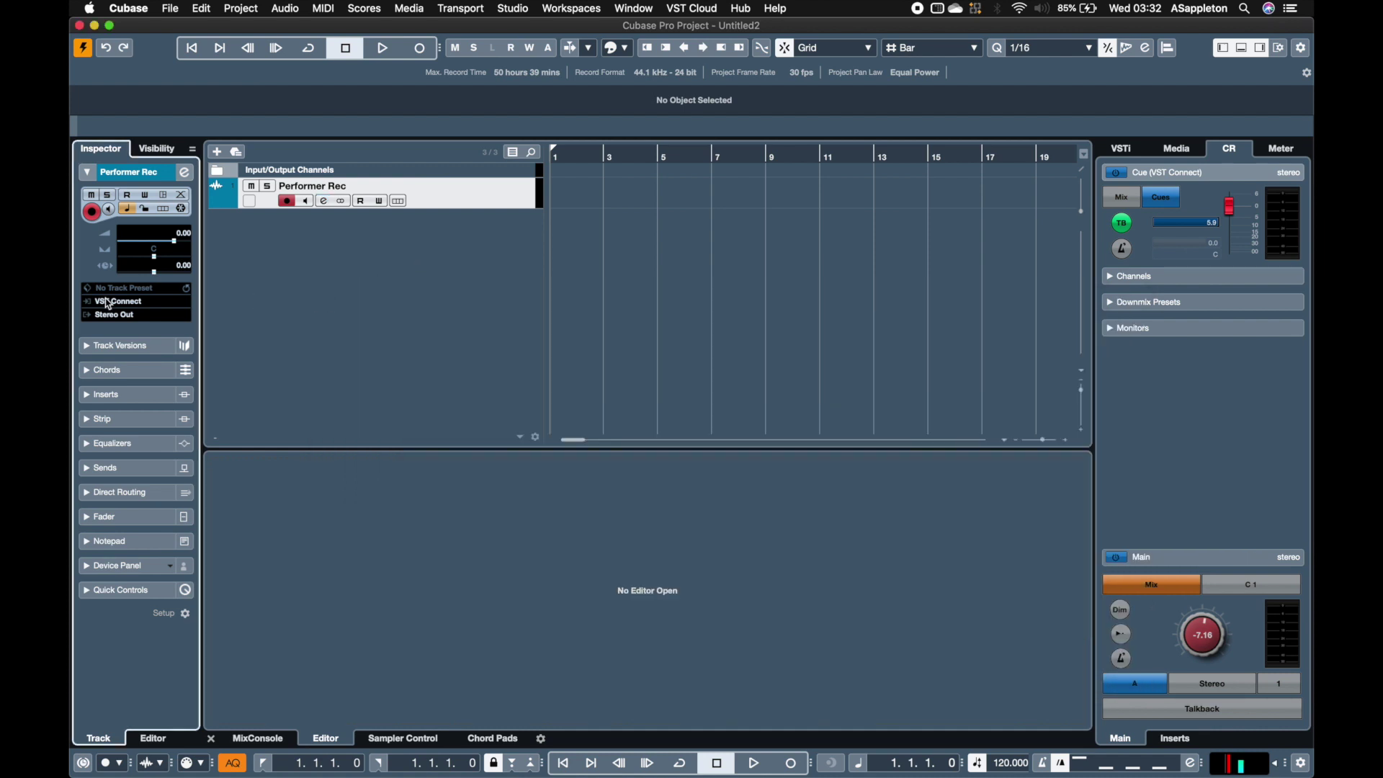
left_click(108, 302)
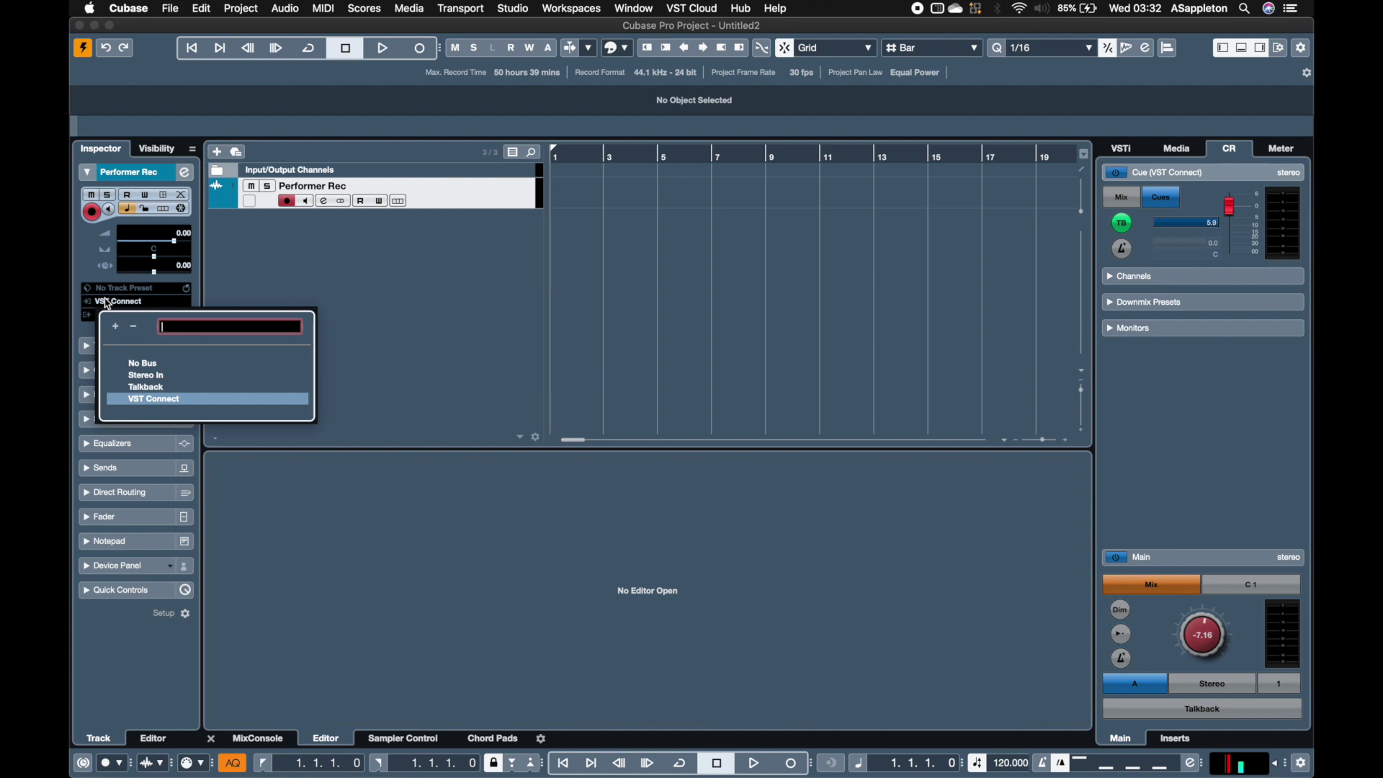
left_click(422, 286)
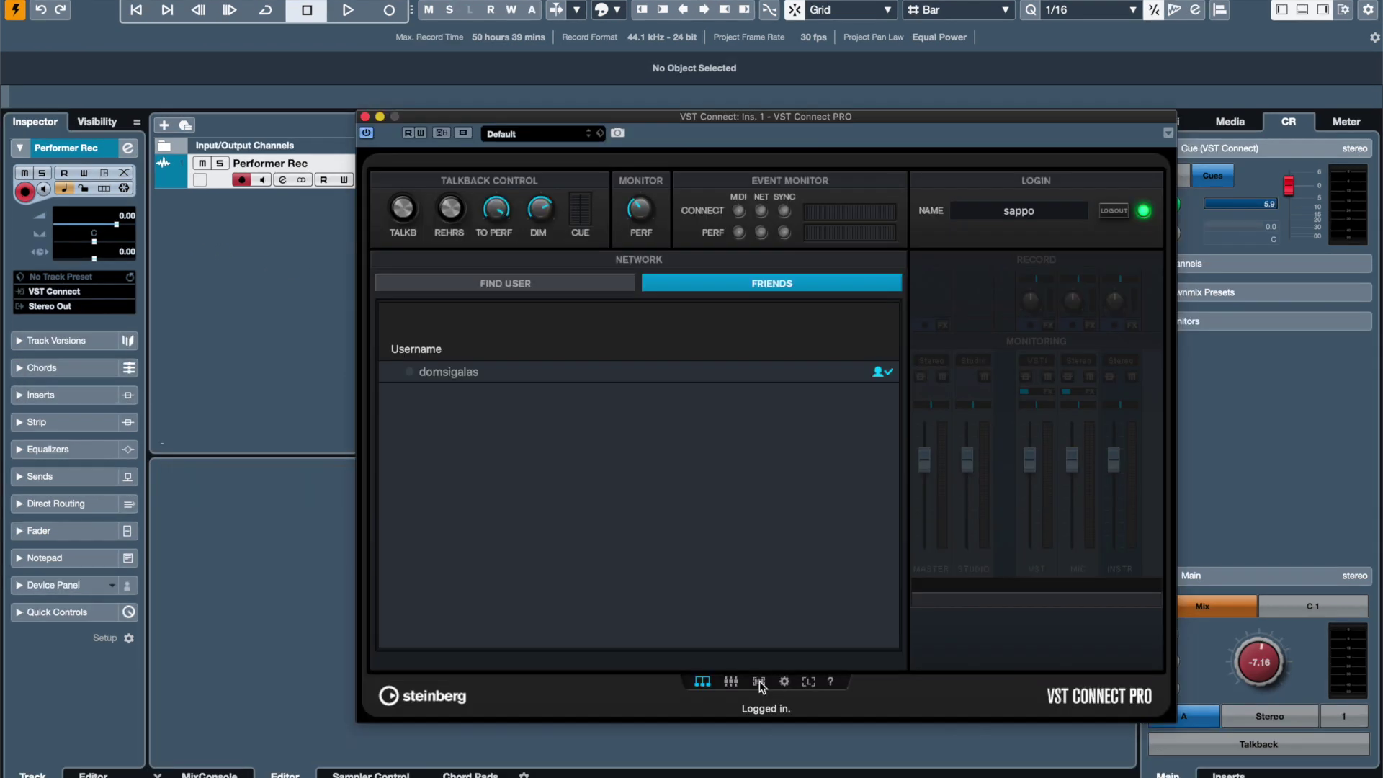
Set the video device to Camera: FaceTime HD Camera (Built-in) and return to the video view
left_click(759, 682)
left_click(759, 682)
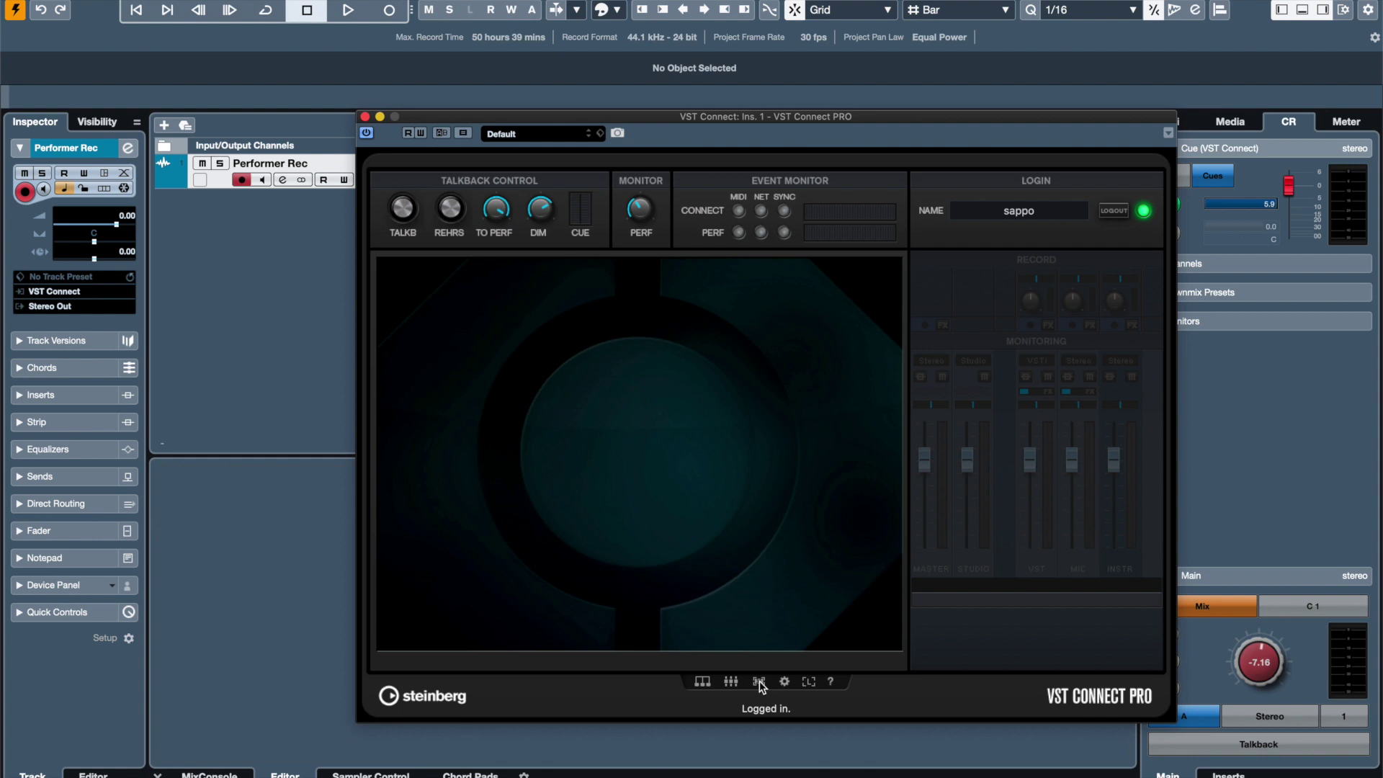
left_click(784, 682)
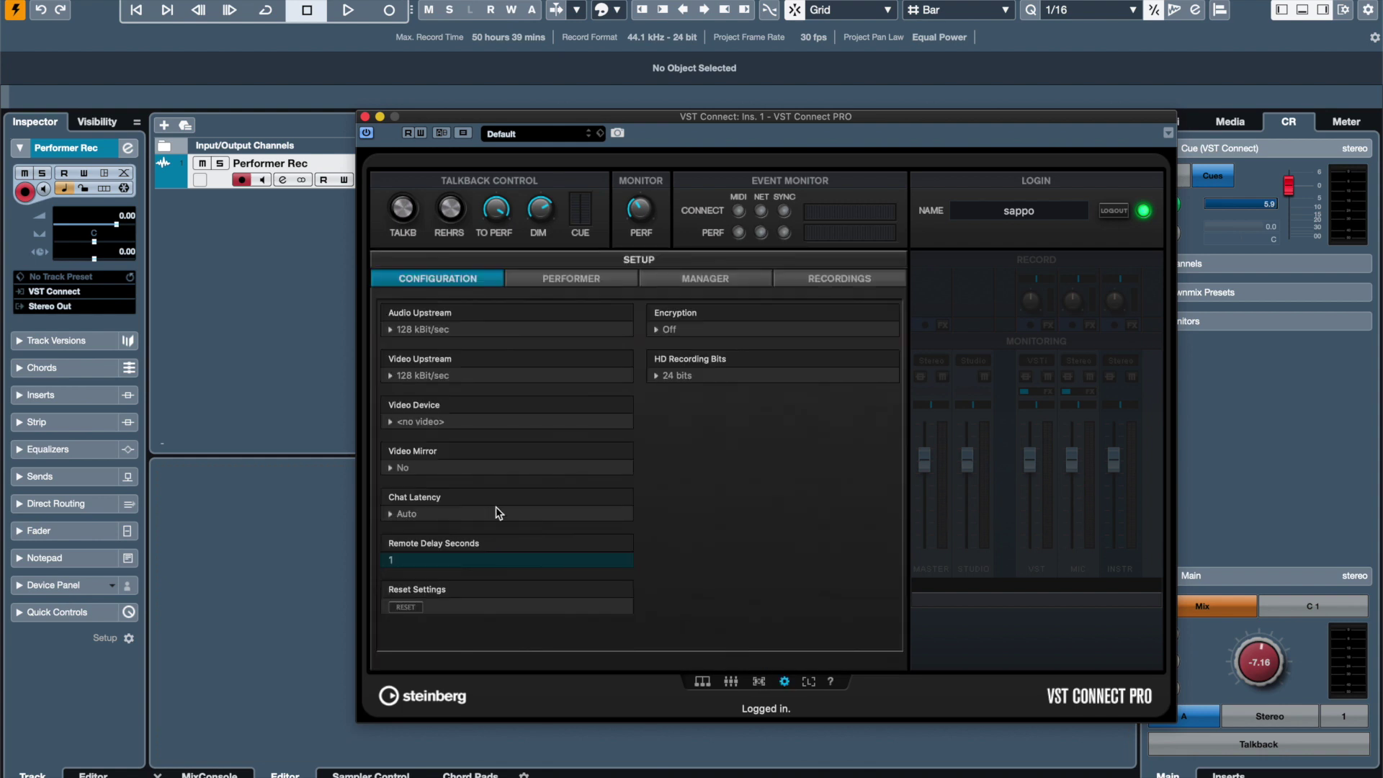
left_click(466, 425)
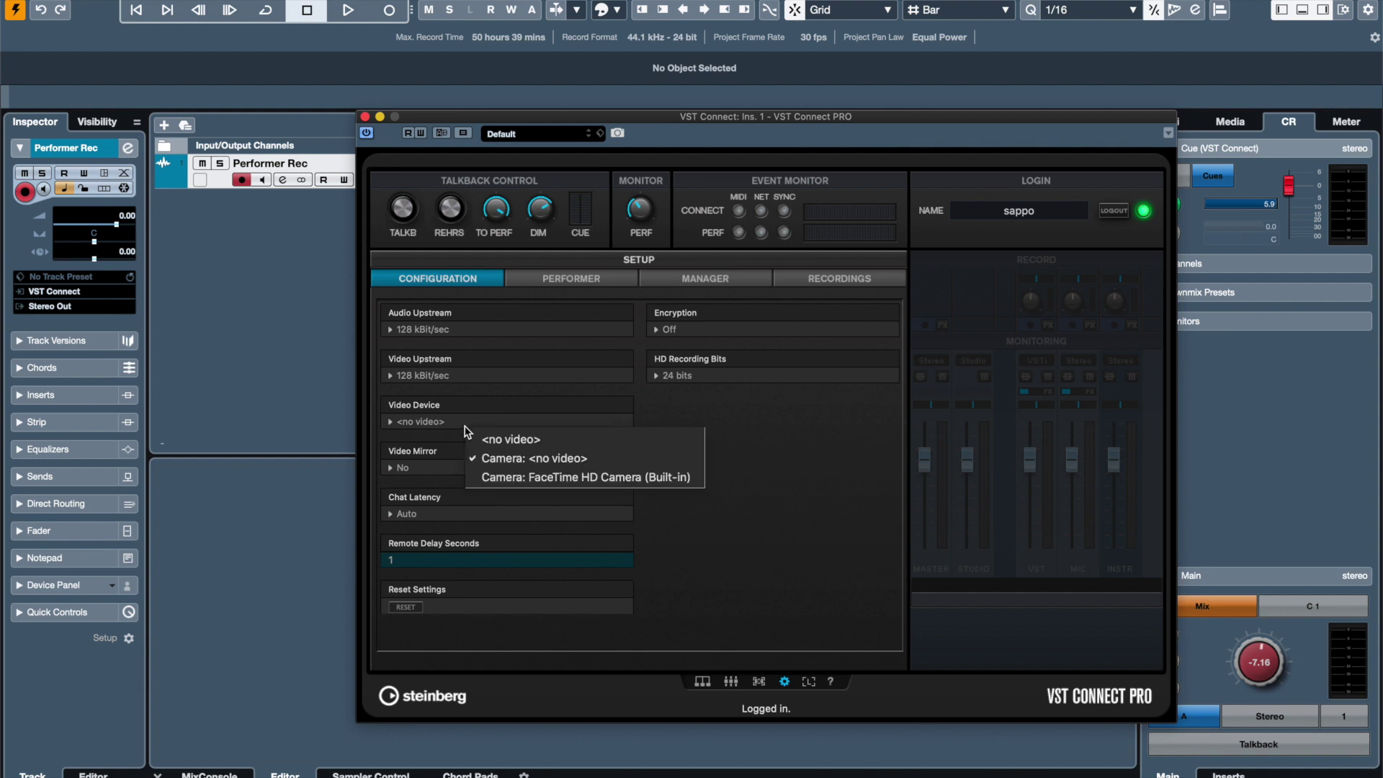
left_click(514, 473)
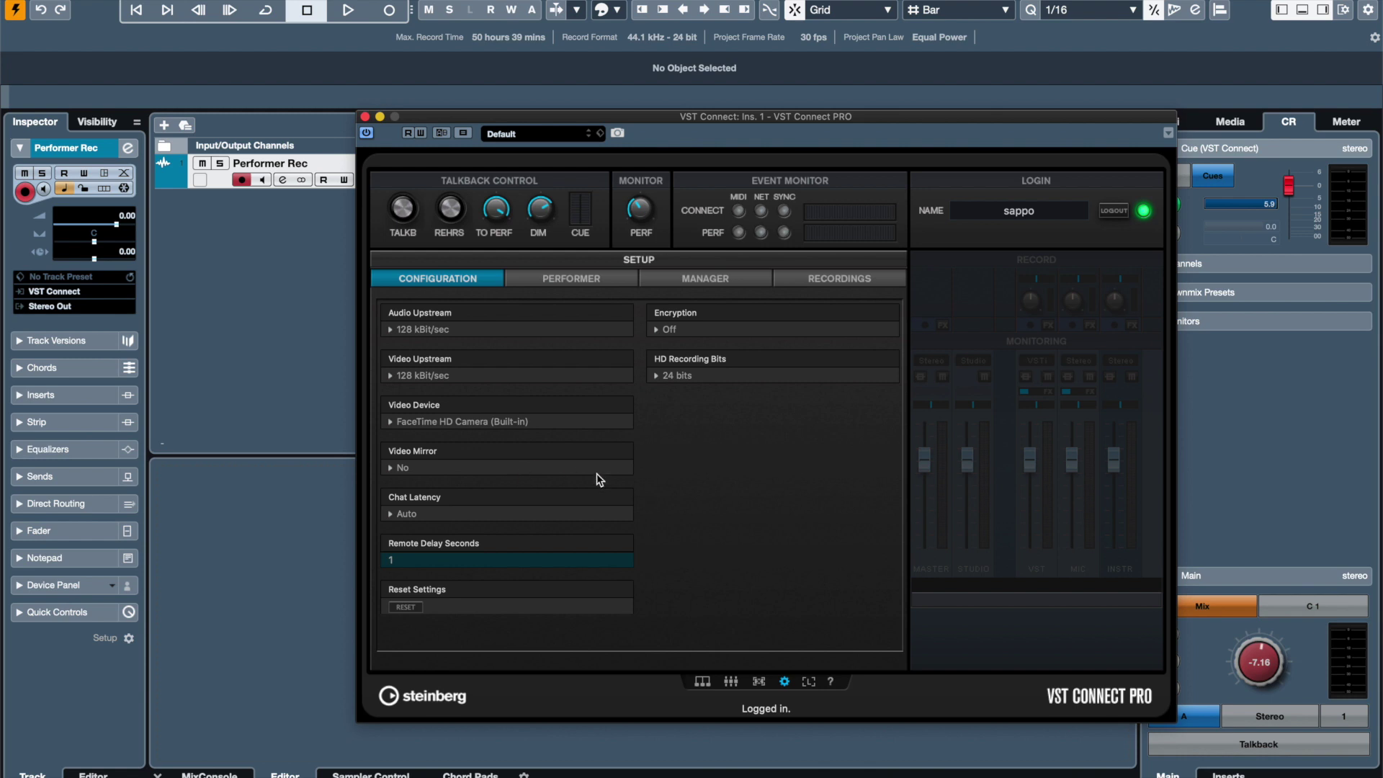
left_click(759, 682)
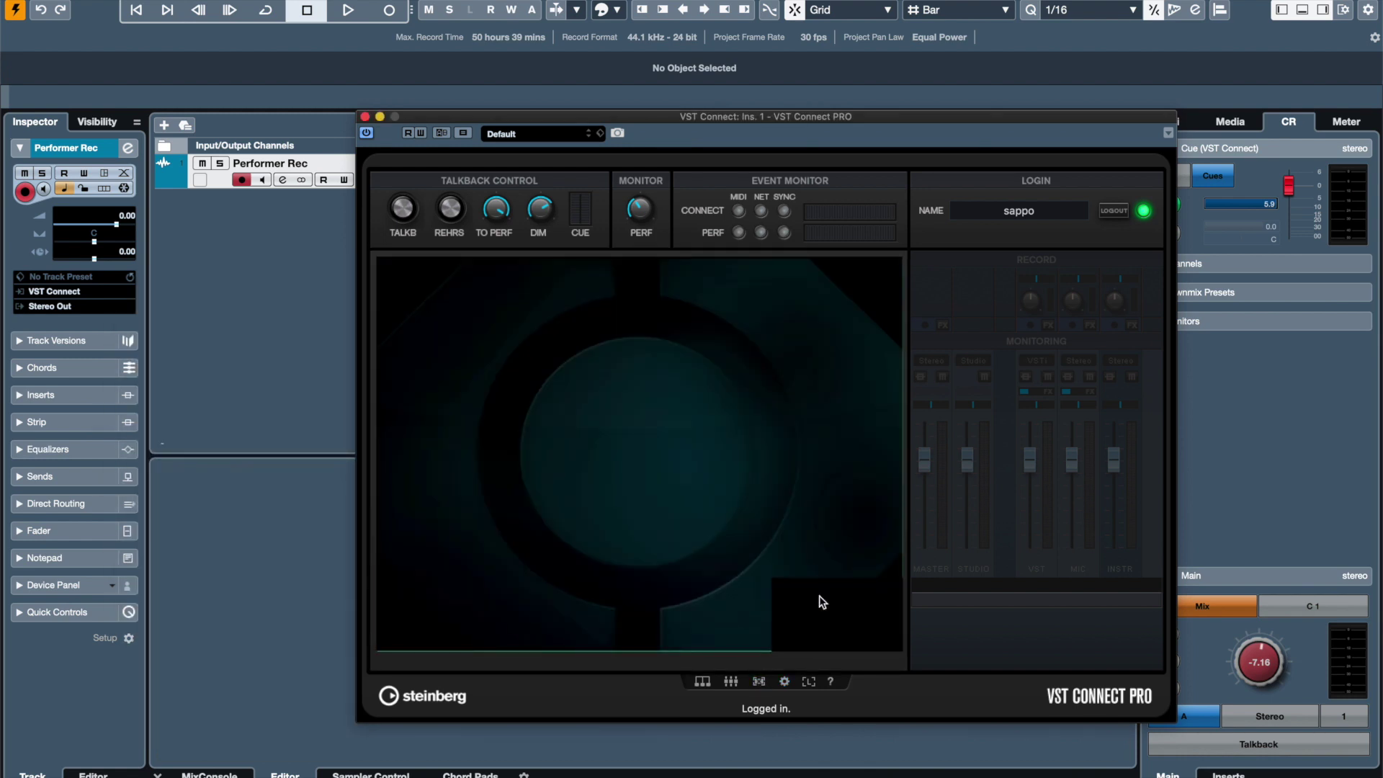
left_click(759, 683)
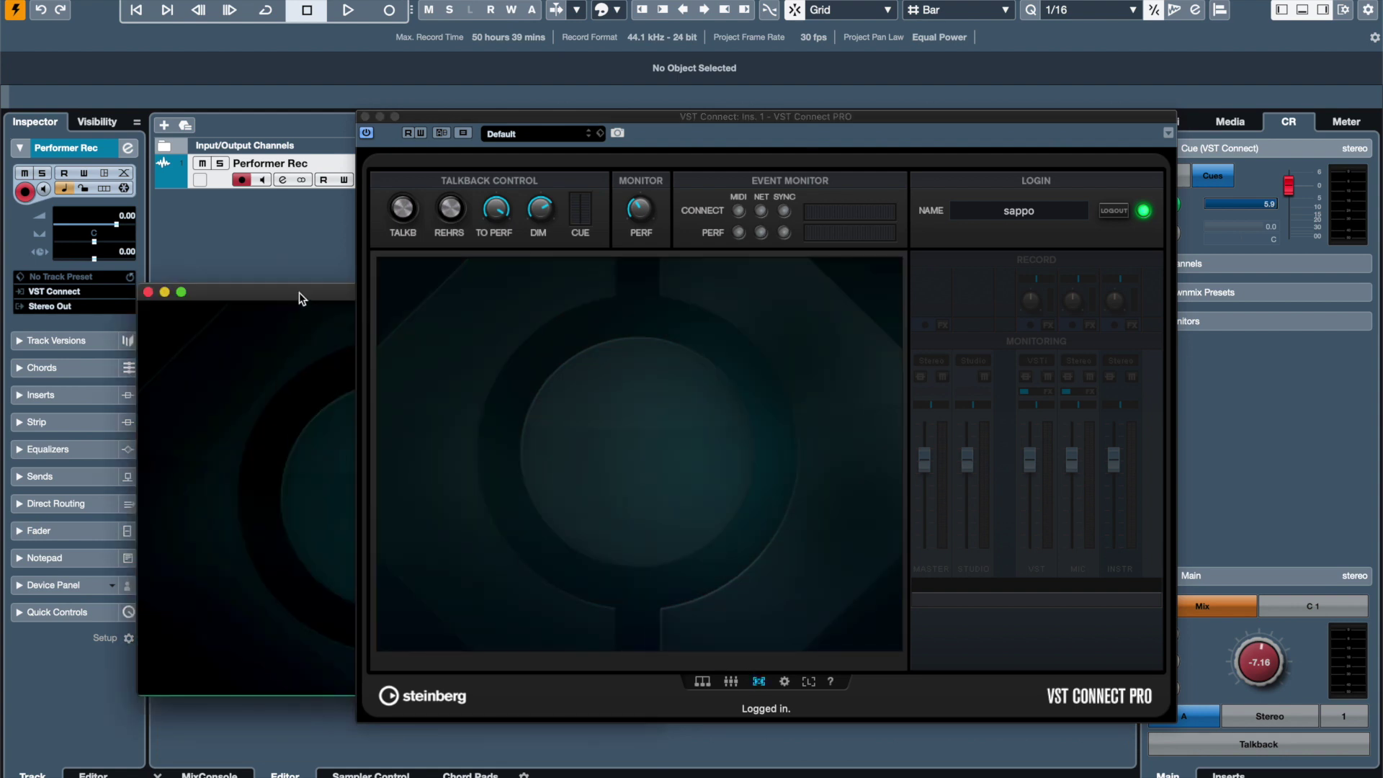
left_click_drag(301, 298, 238, 180)
left_click(70, 181)
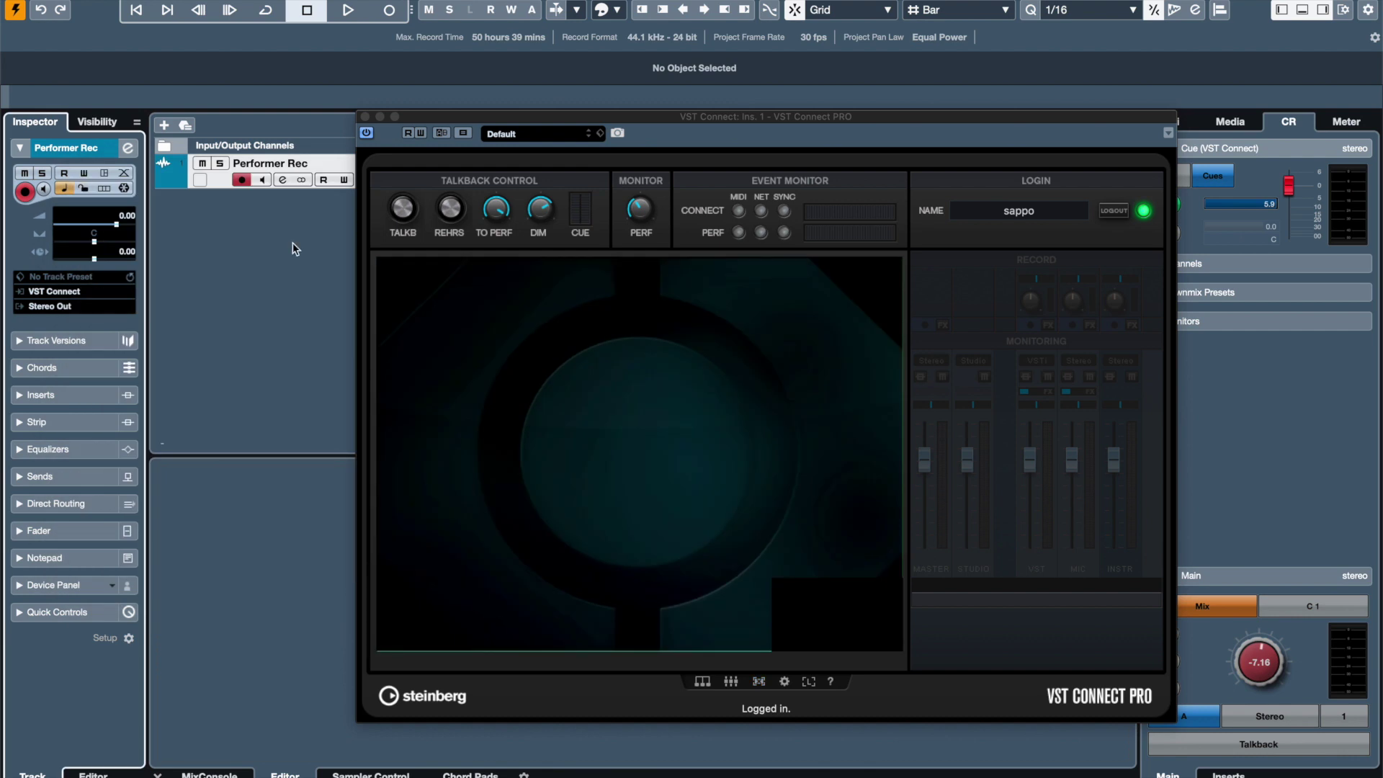
left_click(759, 682)
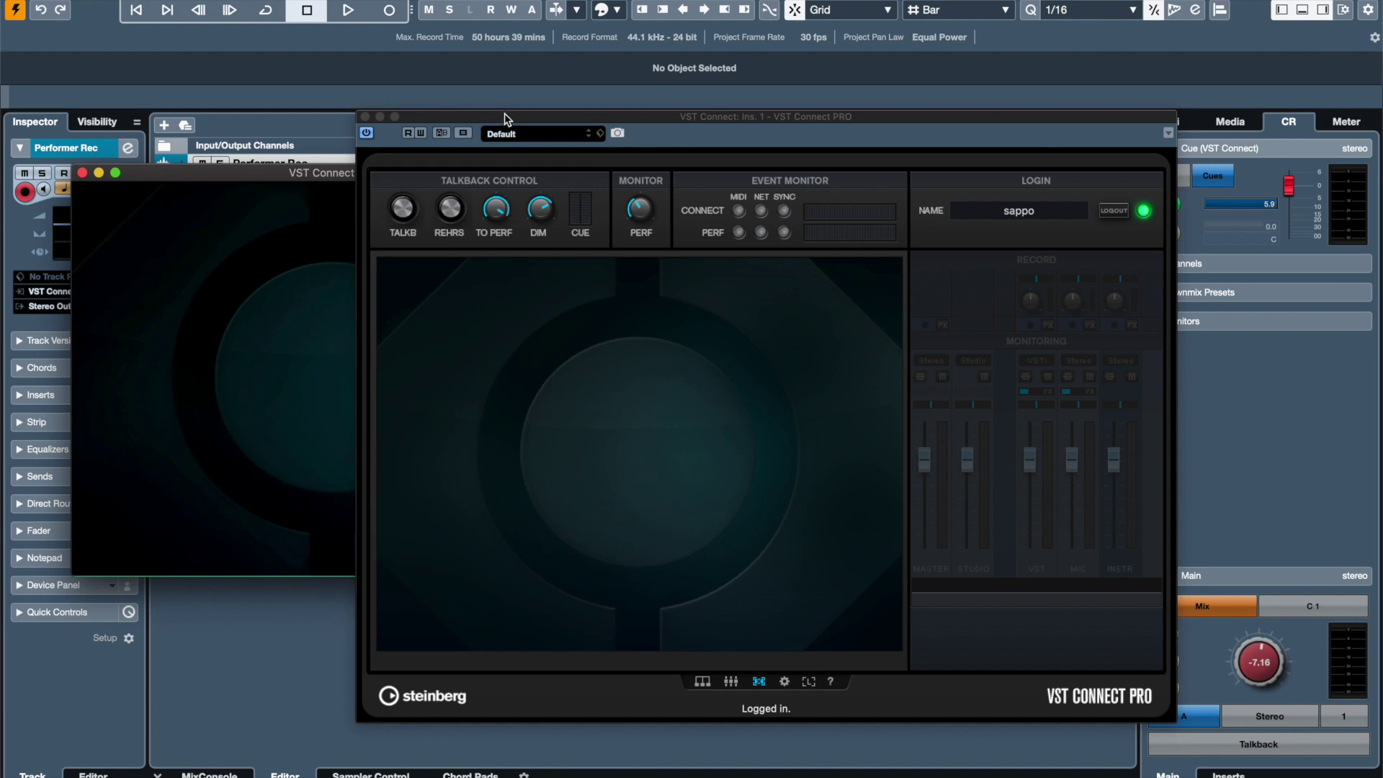
left_click_drag(284, 171, 317, 215)
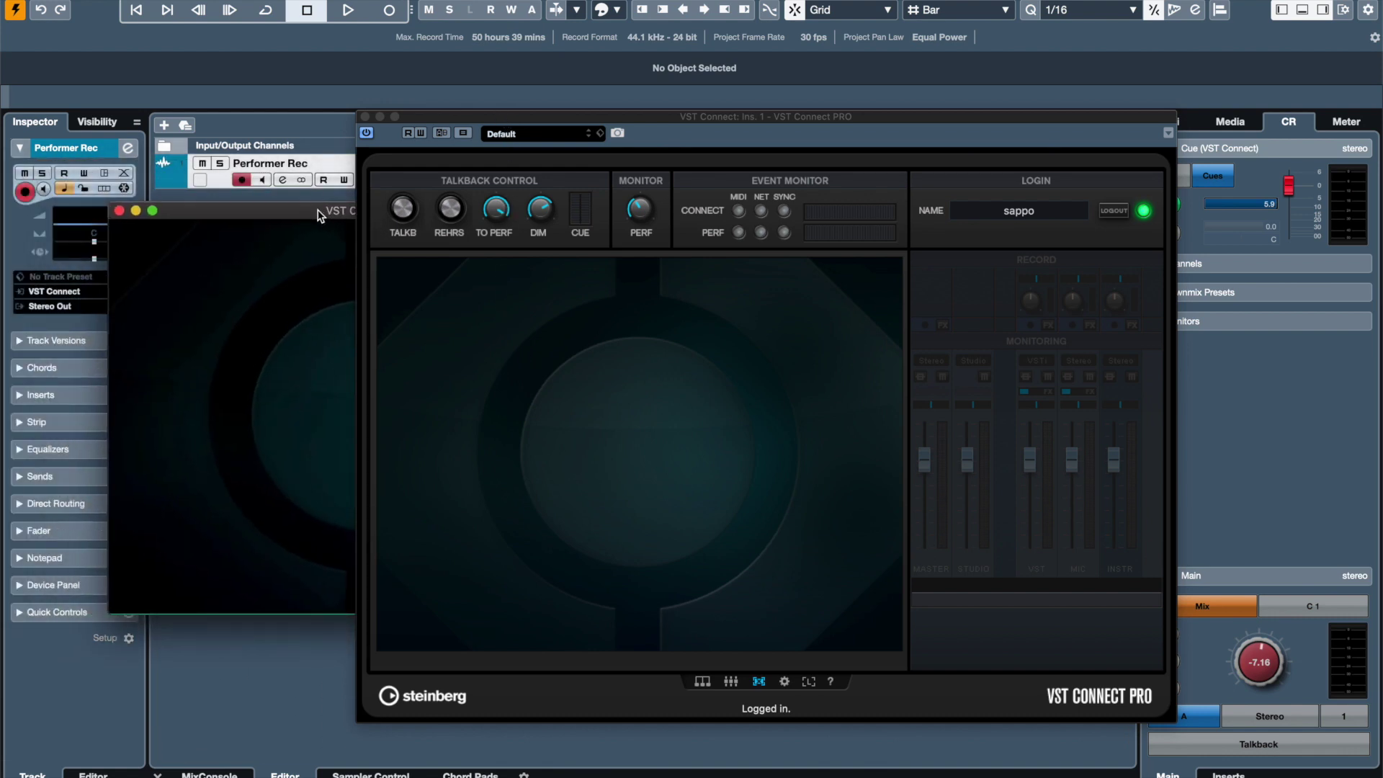
left_click(120, 211)
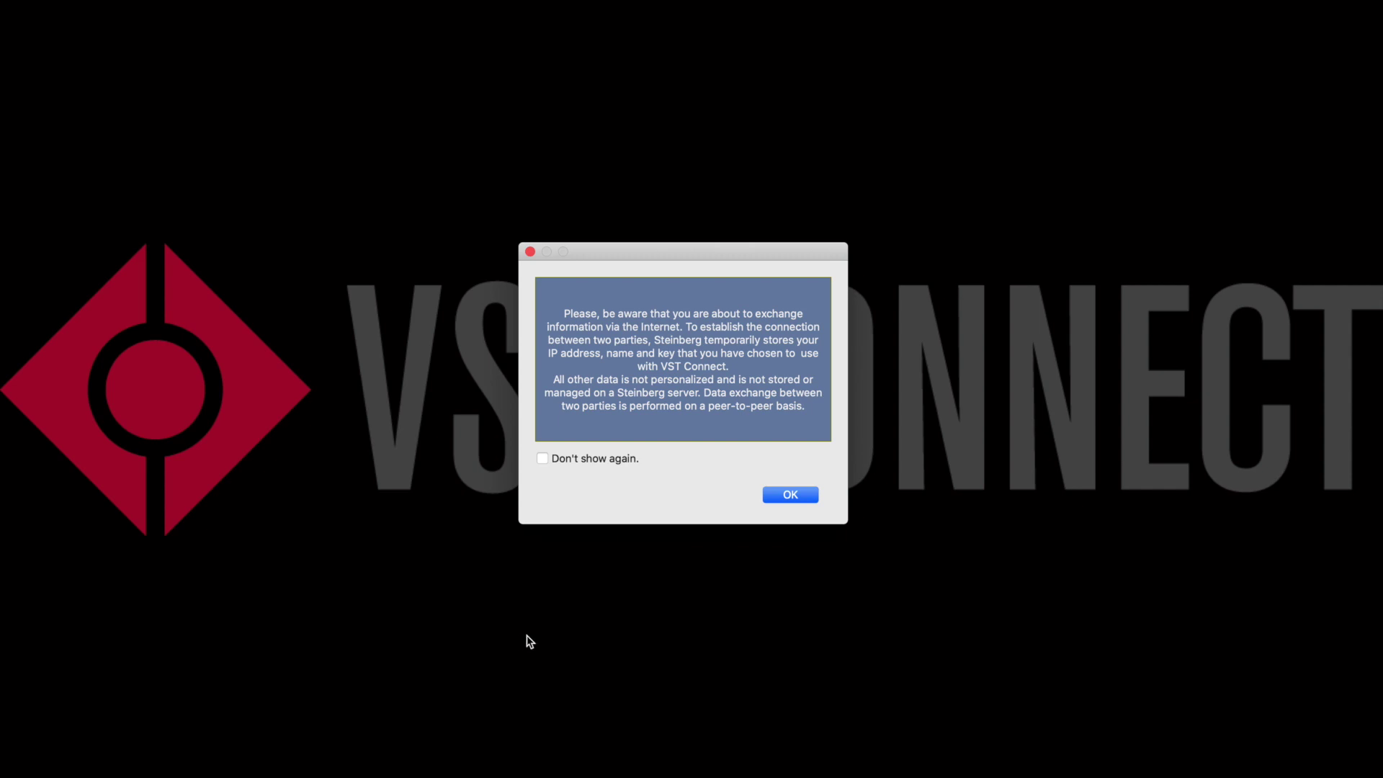
Accept the VST Connect Performer privacy notice and toggle video detach off and on again
left_click(781, 499)
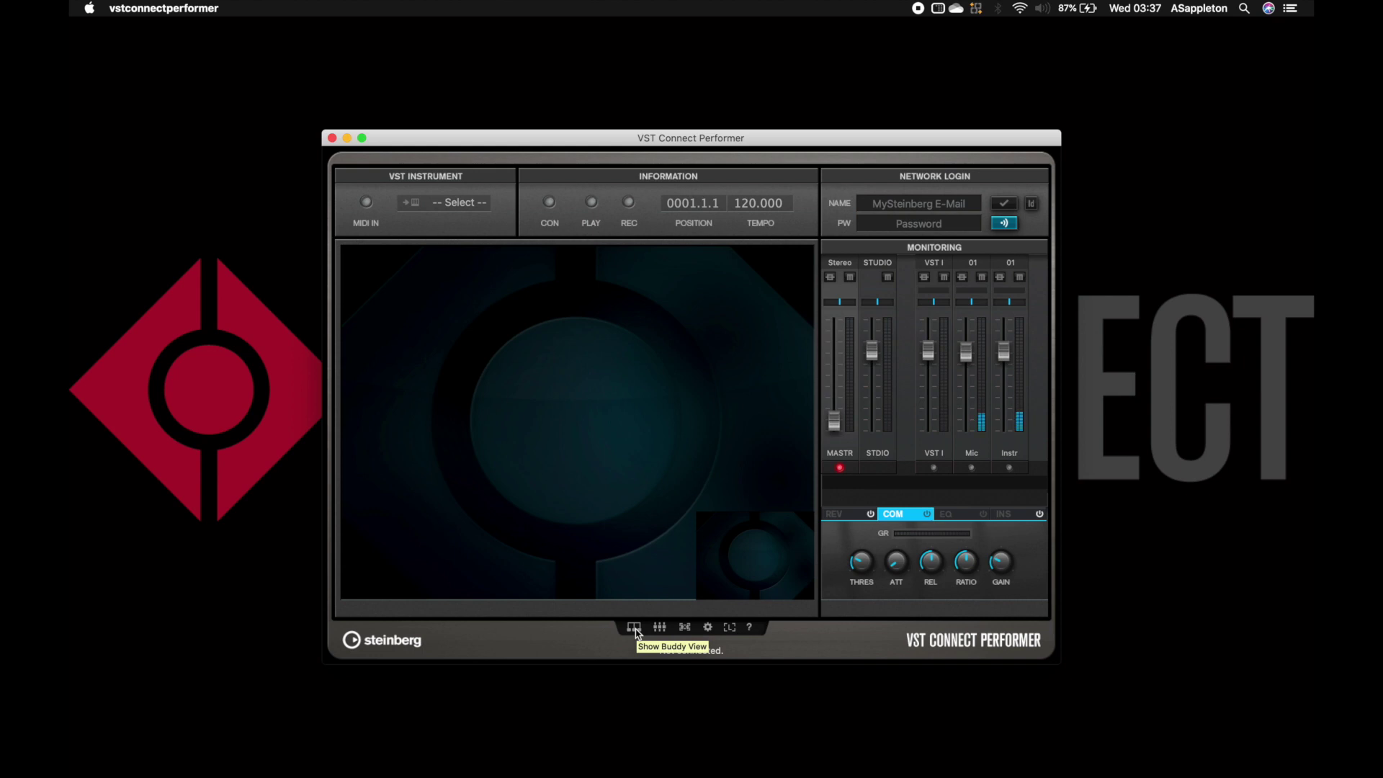
left_click(684, 628)
left_click(684, 628)
Open the Performer setup page and inspect the video device list without changing it
left_click(707, 627)
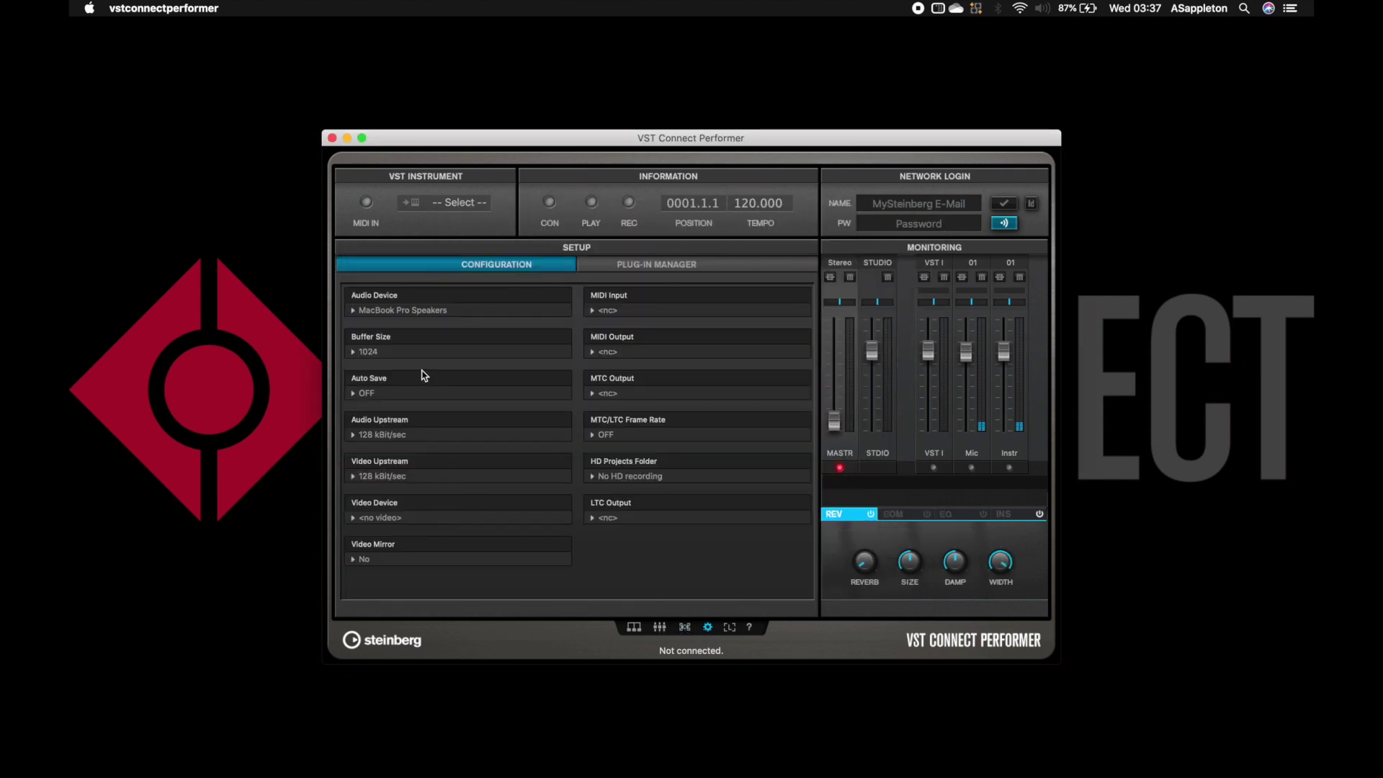
left_click(412, 518)
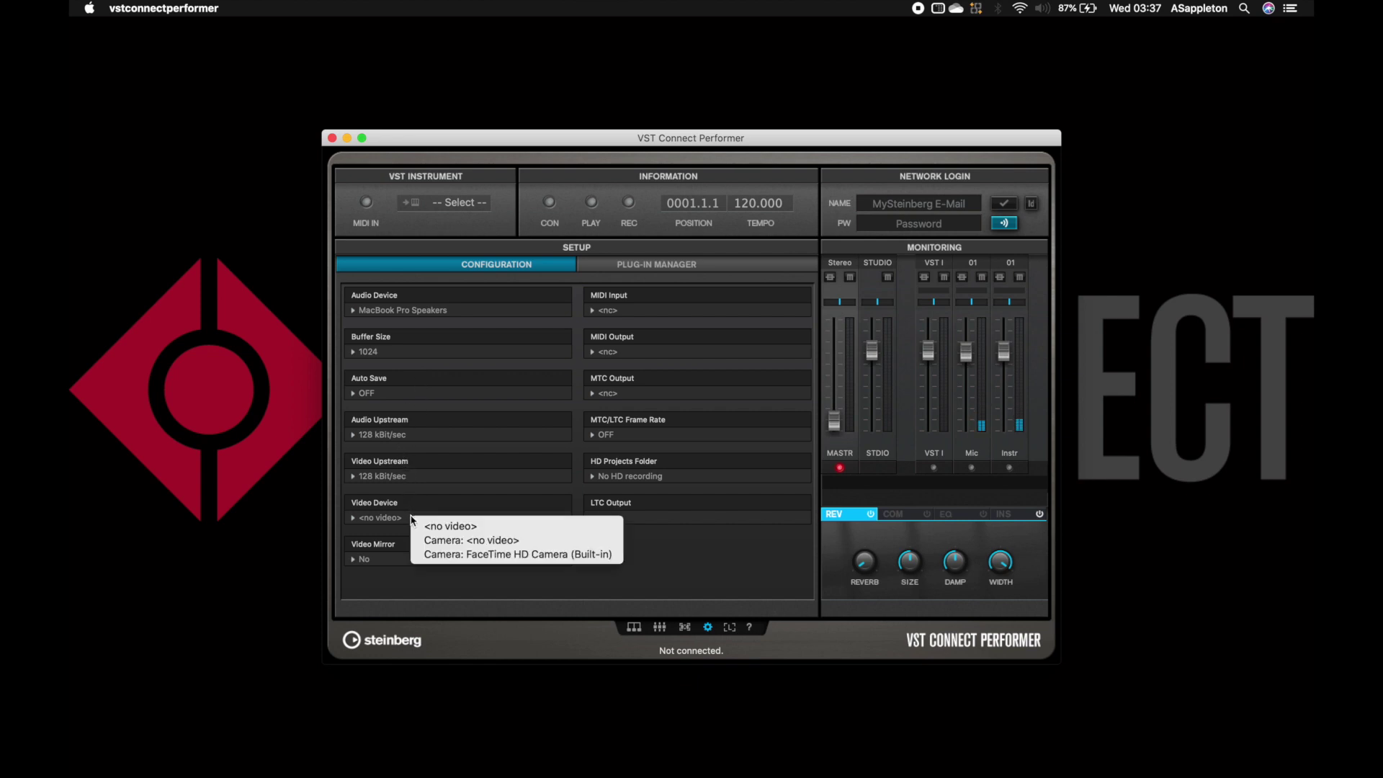
left_click(687, 549)
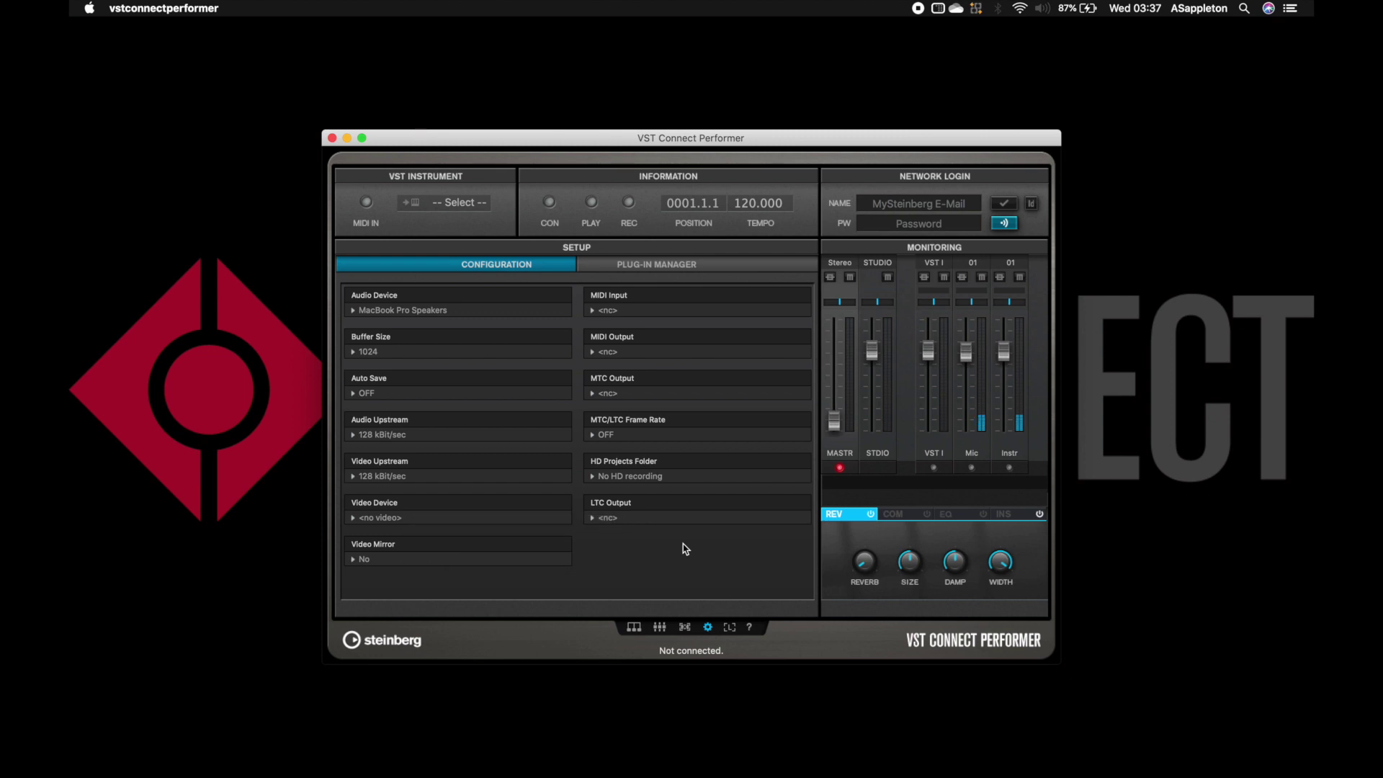